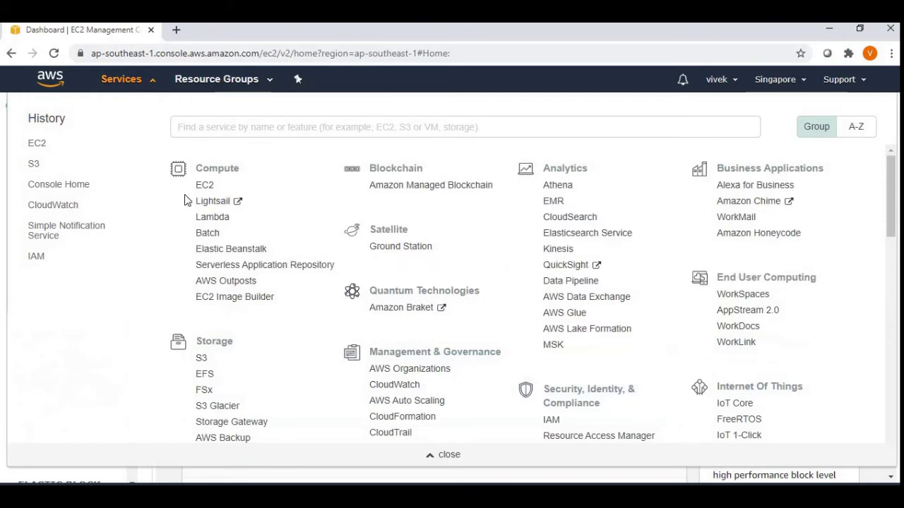
# Step: Open the S3 service and check its region selector
pyautogui.click(104, 165)
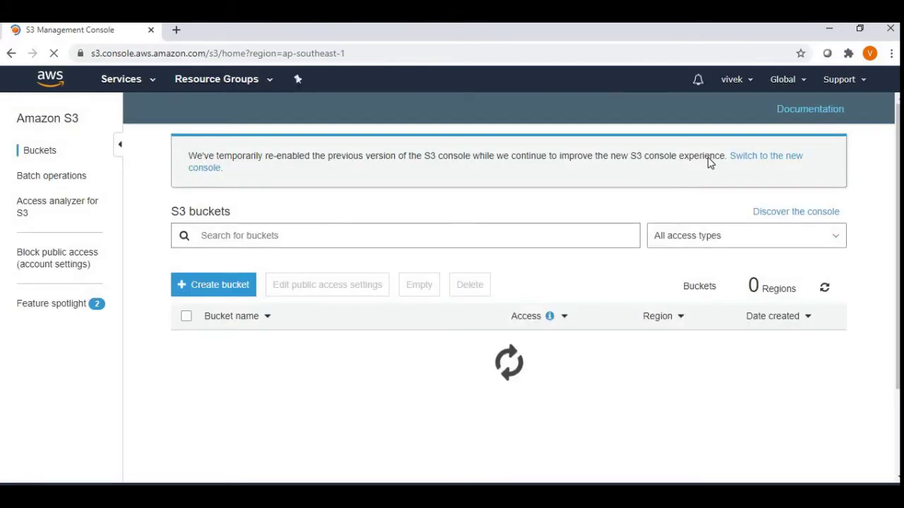
pyautogui.click(784, 80)
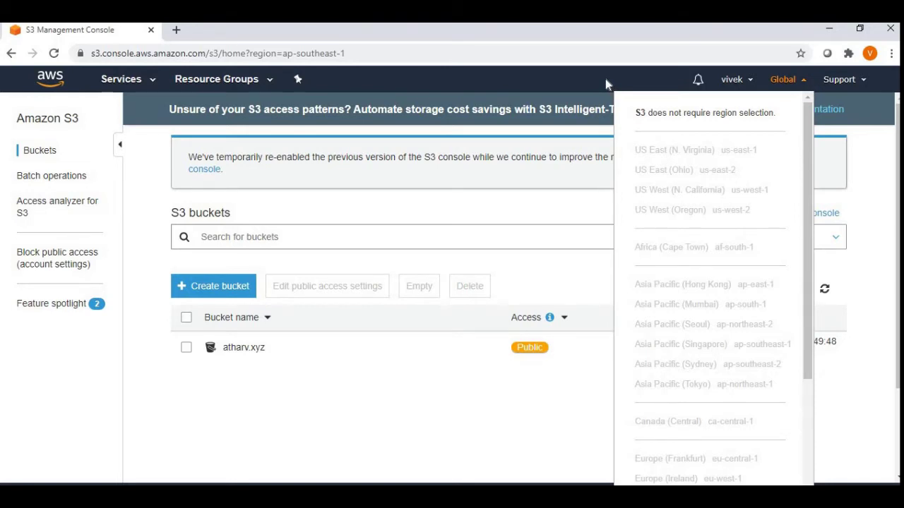
pyautogui.click(654, 89)
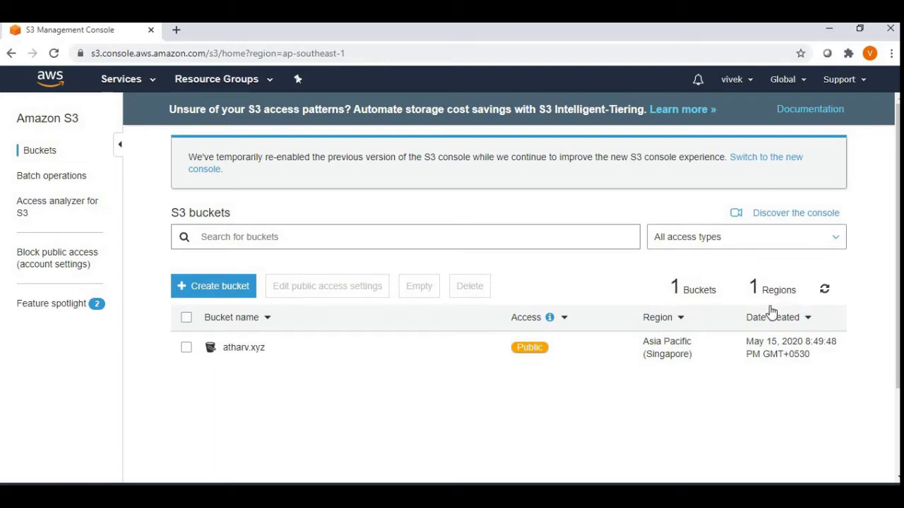
# Step: Start creating a new S3 bucket and name it atharv12345
pyautogui.click(219, 283)
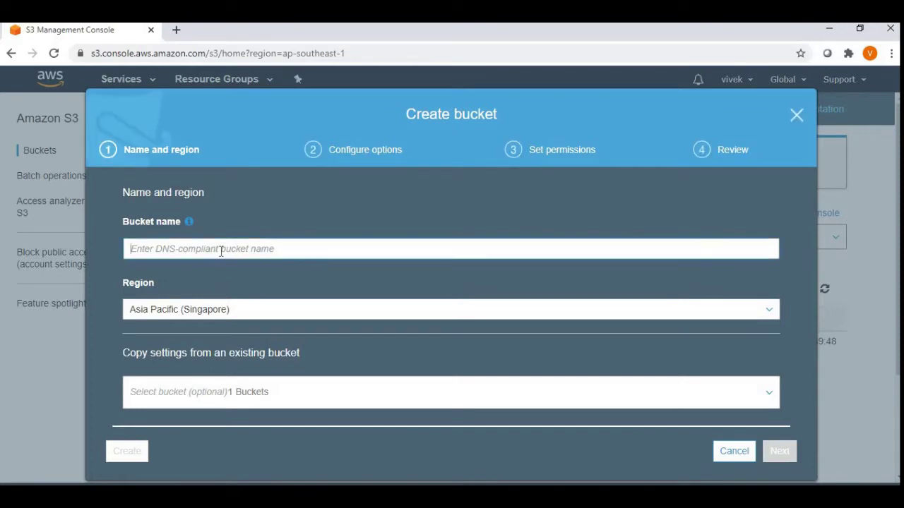
pyautogui.click(194, 248)
pyautogui.write('ath')
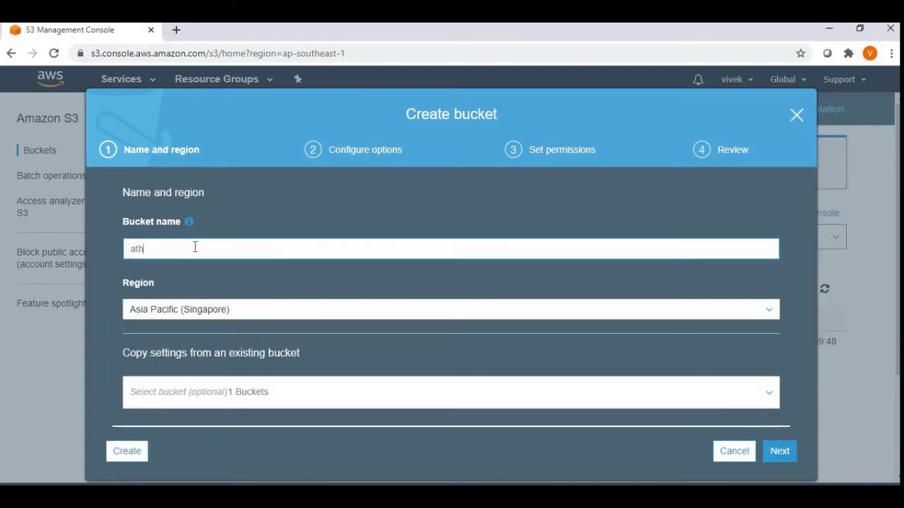
pyautogui.write('arv12345')
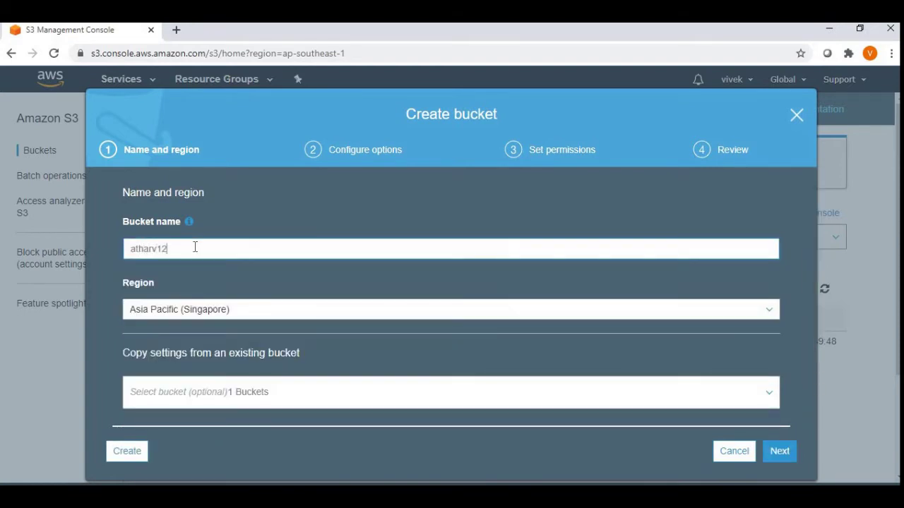
pyautogui.click(244, 220)
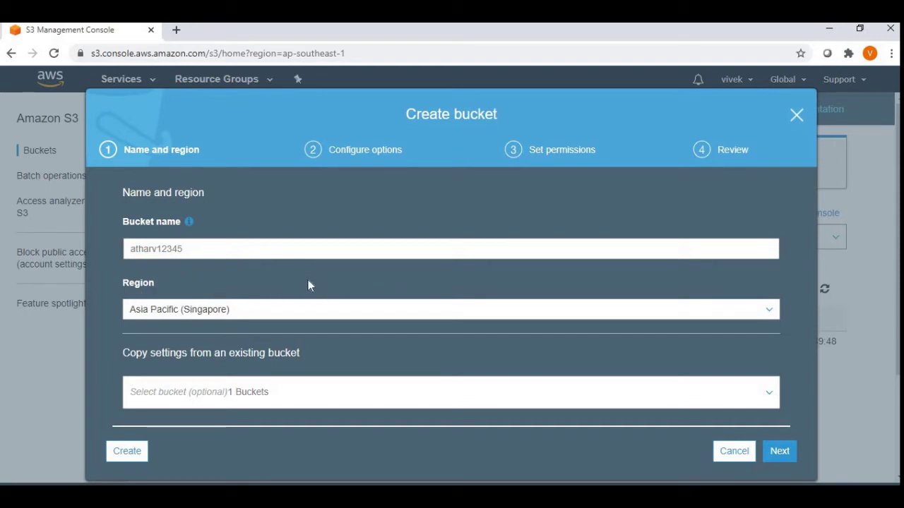
# Step: Set the new bucket's region to Asia Pacific (Mumbai)
pyautogui.click(769, 313)
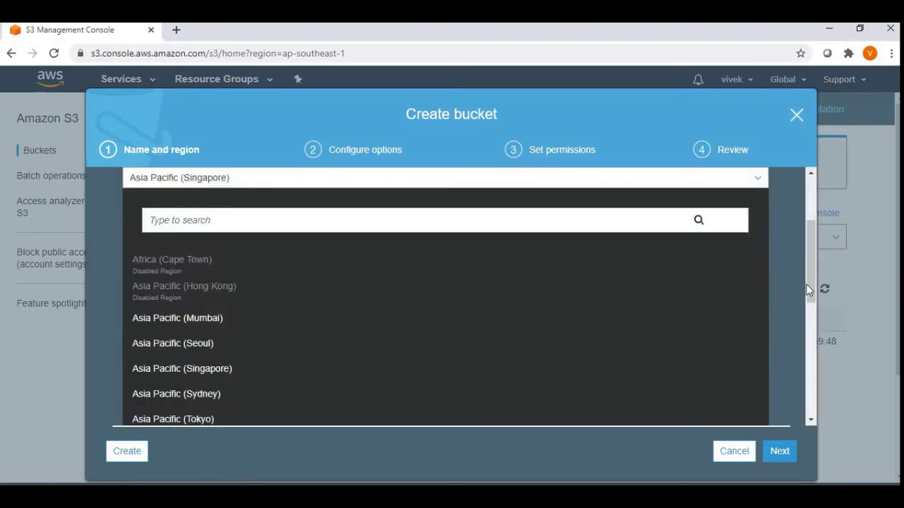
pyautogui.moveTo(807, 285); pyautogui.dragTo(804, 307)
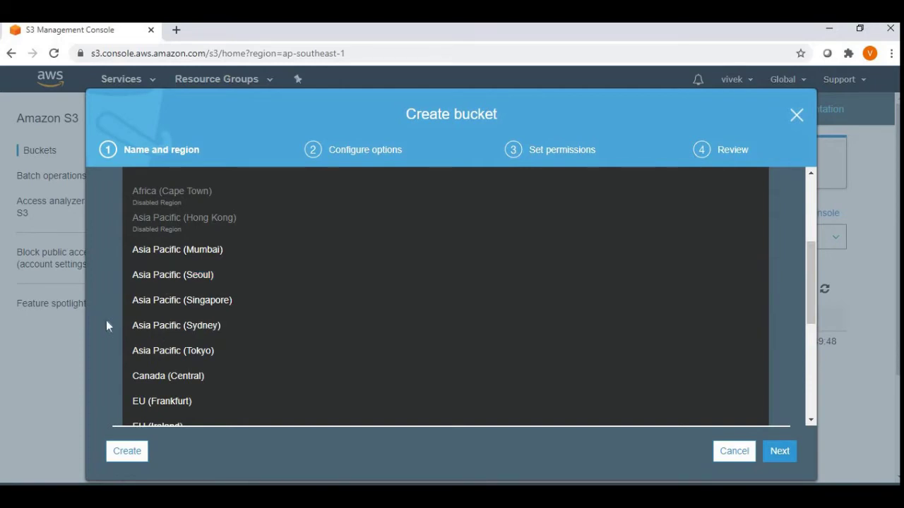
pyautogui.moveTo(809, 274); pyautogui.dragTo(812, 295)
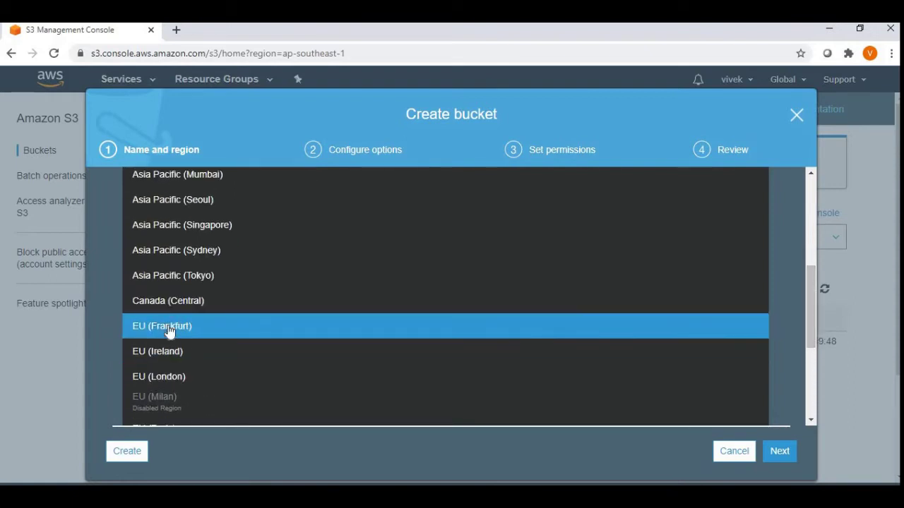
pyautogui.scroll(2, 814, 263)
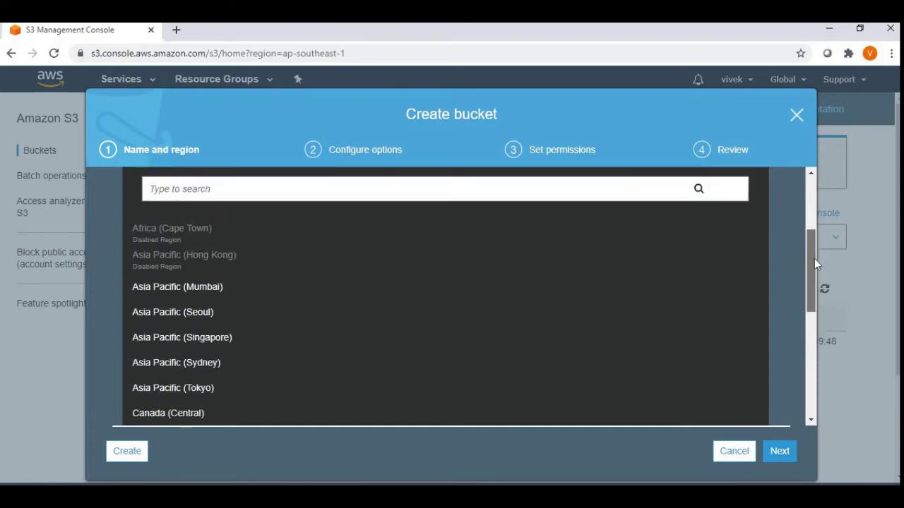
pyautogui.click(238, 295)
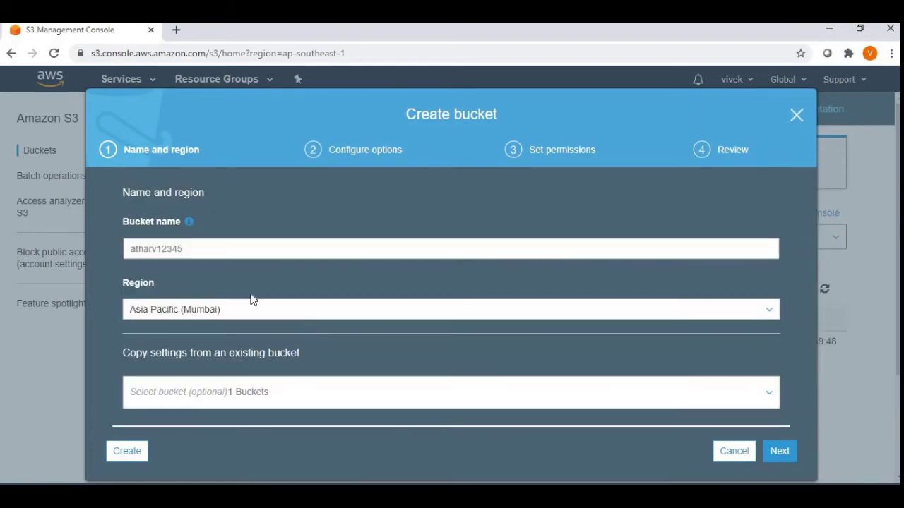
# Step: Examine the existing buckets offered for copying settings, without choosing one
pyautogui.click(764, 397)
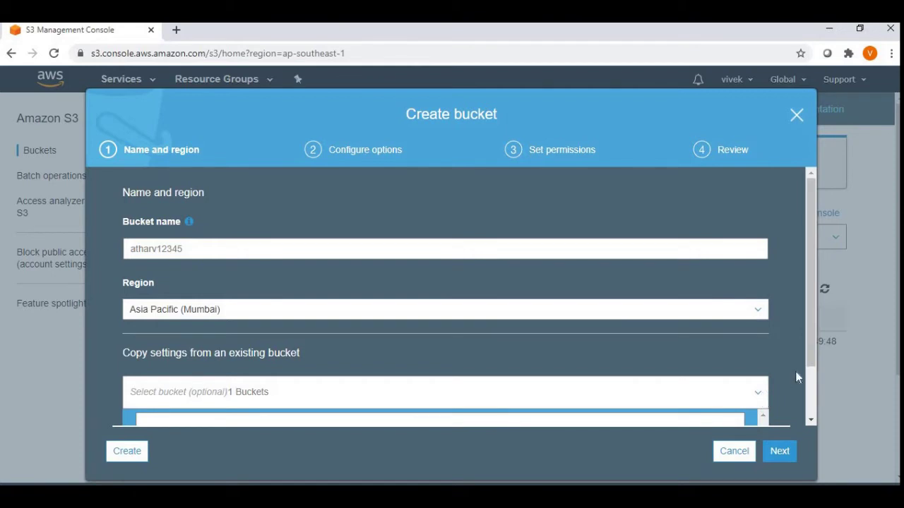
pyautogui.scroll(-1, 812, 396)
pyautogui.scroll(-3, 812, 401)
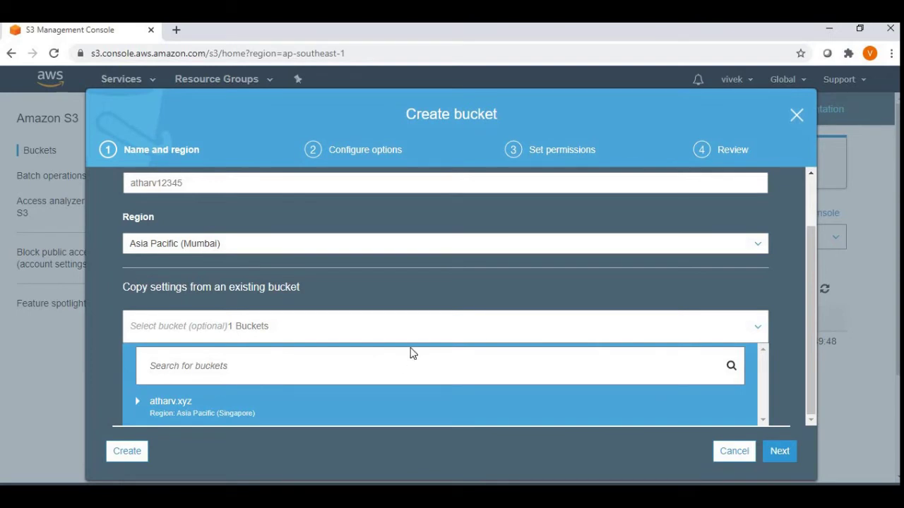
pyautogui.click(510, 285)
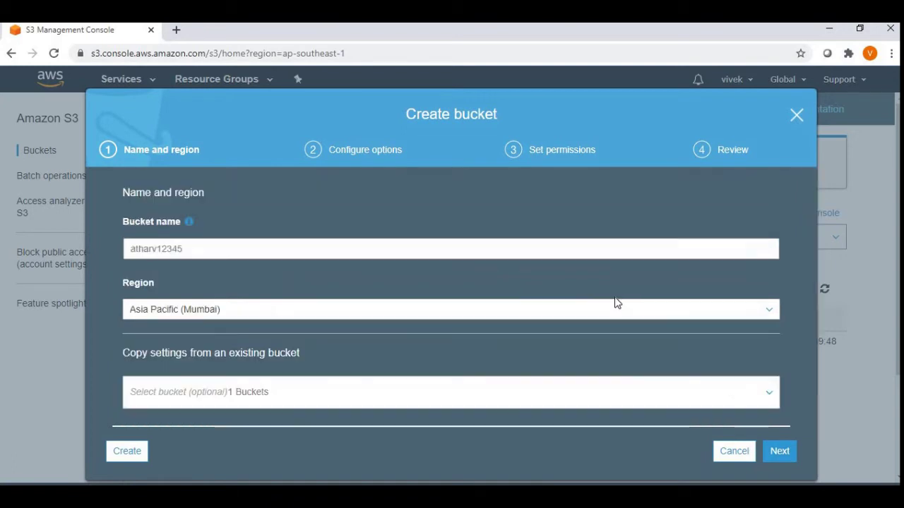
# Step: Review the bucket's versioning, logging, tags, encryption and CloudWatch options and continue to permissions with the defaults
pyautogui.click(782, 456)
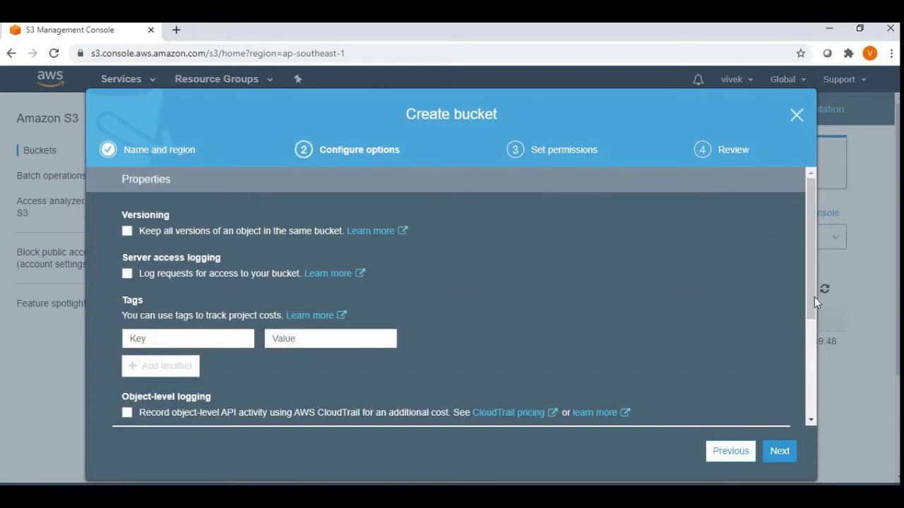
pyautogui.scroll(-1, 812, 302)
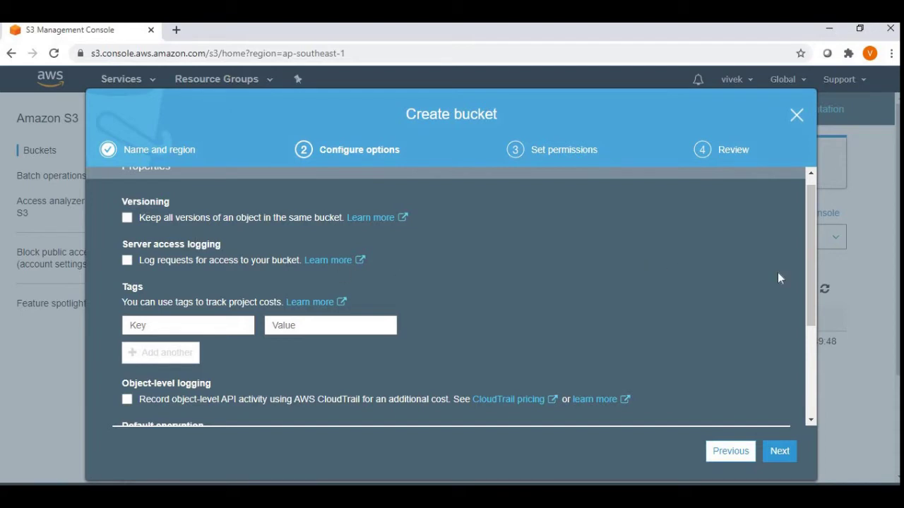
pyautogui.moveTo(809, 304); pyautogui.dragTo(819, 399)
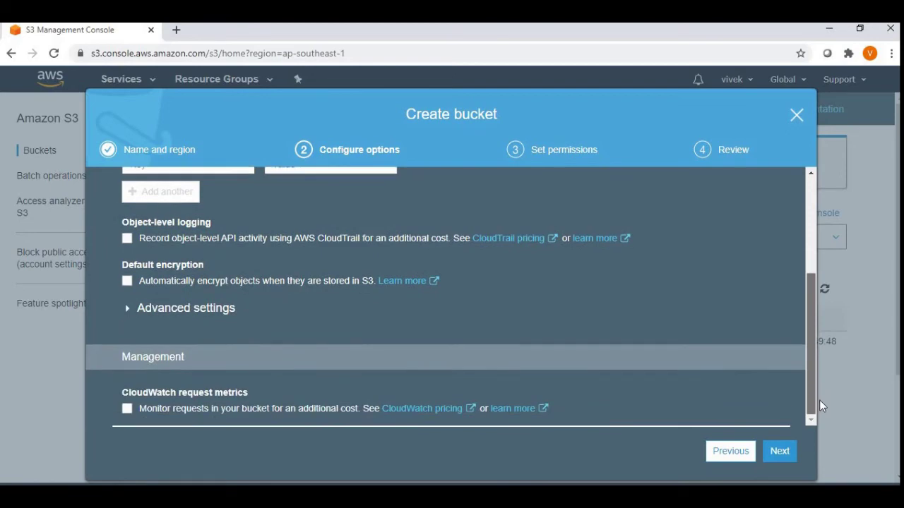
pyautogui.click(781, 455)
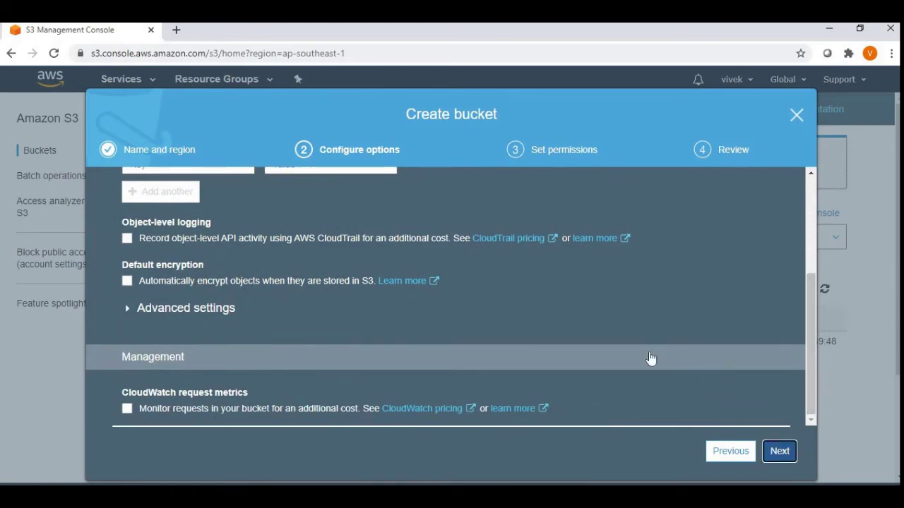
# Step: Keep all public access blocked and the default system permissions for the bucket, and continue to the review
pyautogui.moveTo(812, 315); pyautogui.dragTo(813, 247)
pyautogui.scroll(1, 813, 246)
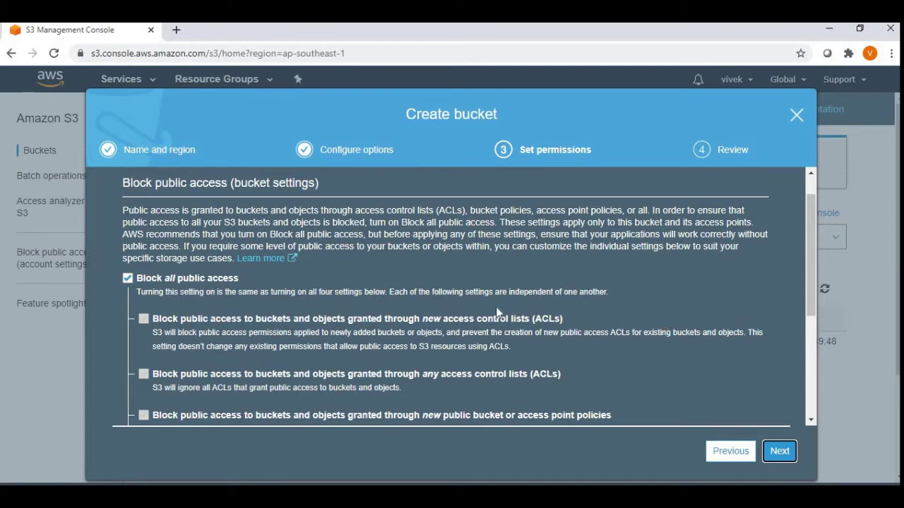
pyautogui.moveTo(810, 301); pyautogui.dragTo(801, 414)
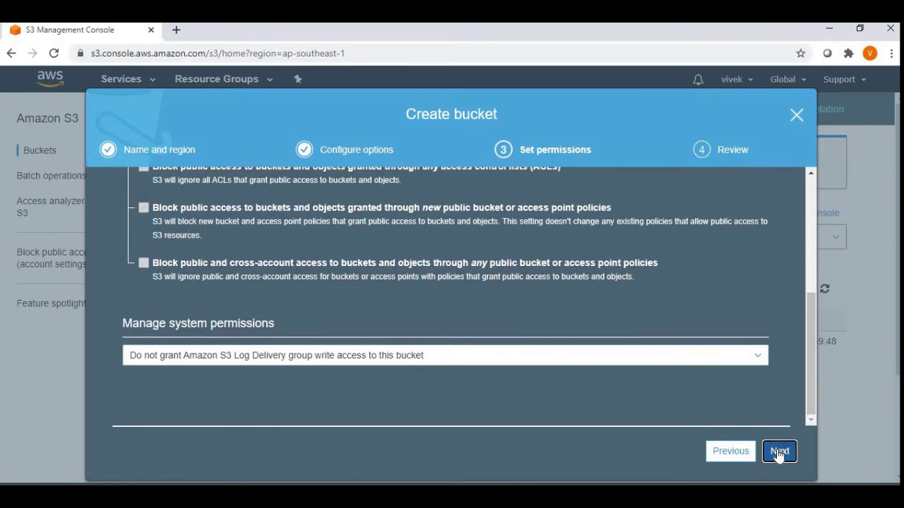
pyautogui.click(778, 452)
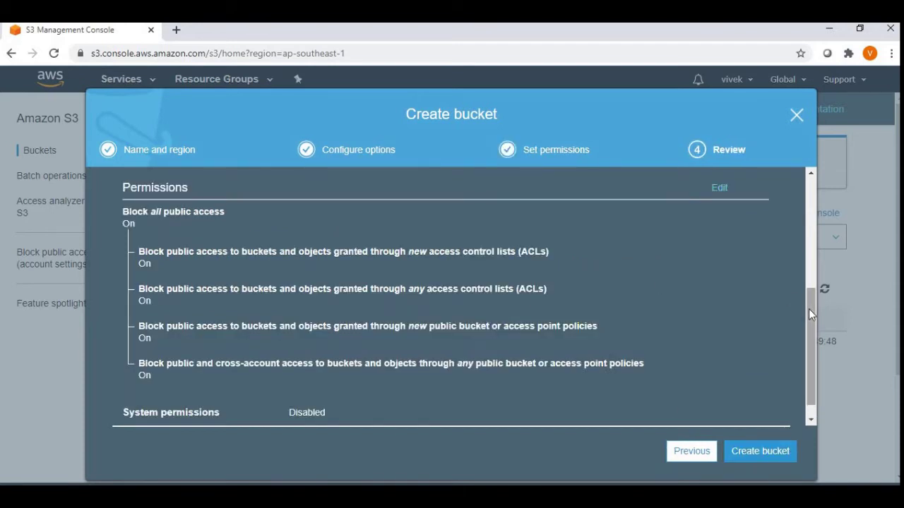
# Step: Check the summary of the bucket's options and permissions and create the bucket
pyautogui.moveTo(810, 308); pyautogui.dragTo(816, 228)
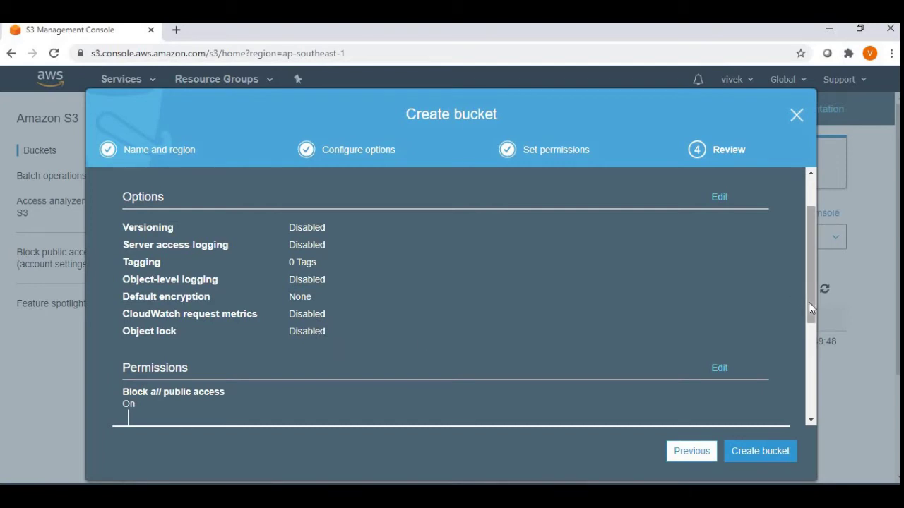
pyautogui.moveTo(809, 325); pyautogui.dragTo(794, 434)
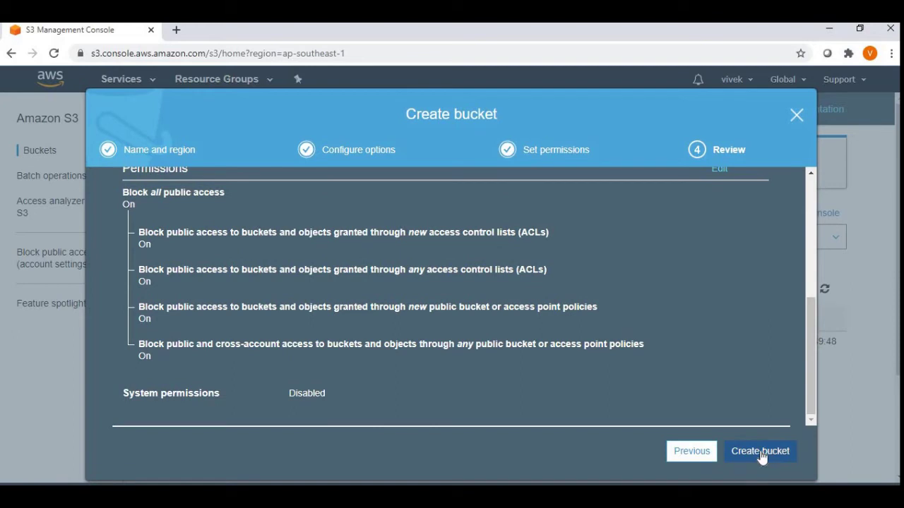
pyautogui.click(761, 456)
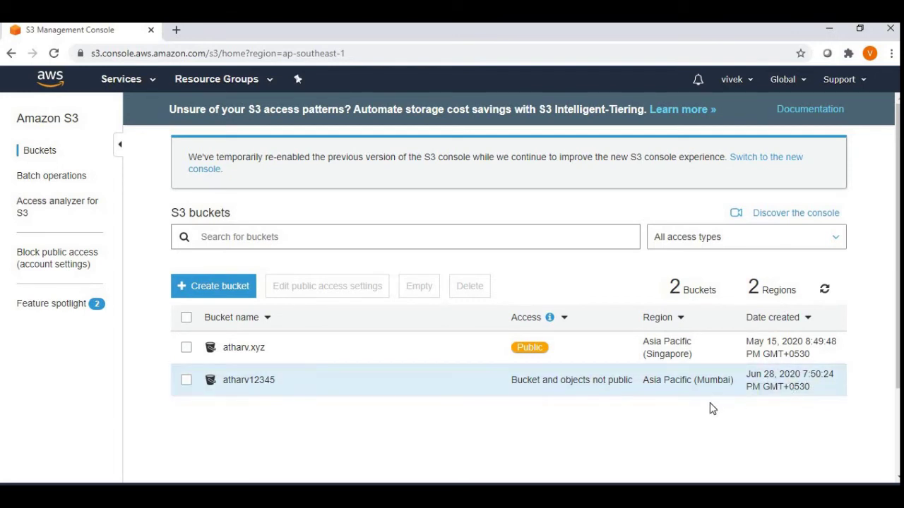
# Step: Open the atharv12345 bucket and look over its overview page
pyautogui.click(246, 382)
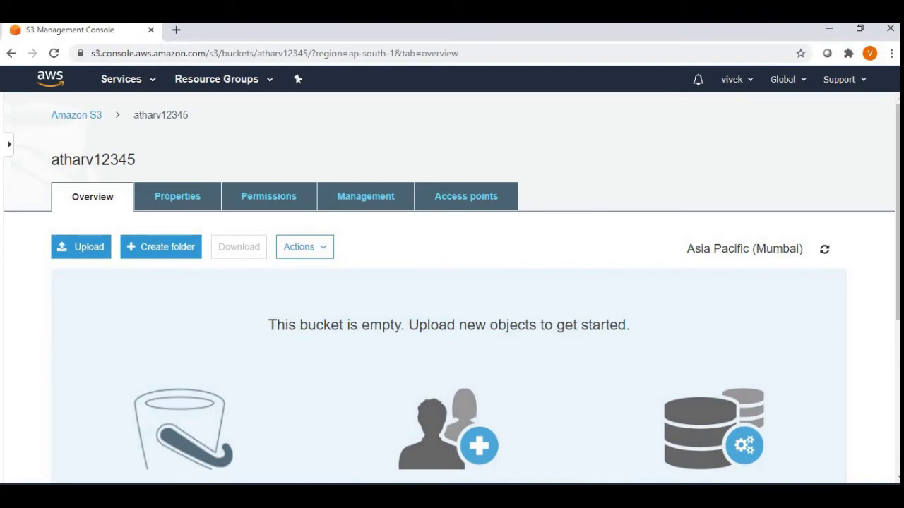
pyautogui.moveTo(895, 256); pyautogui.dragTo(894, 302)
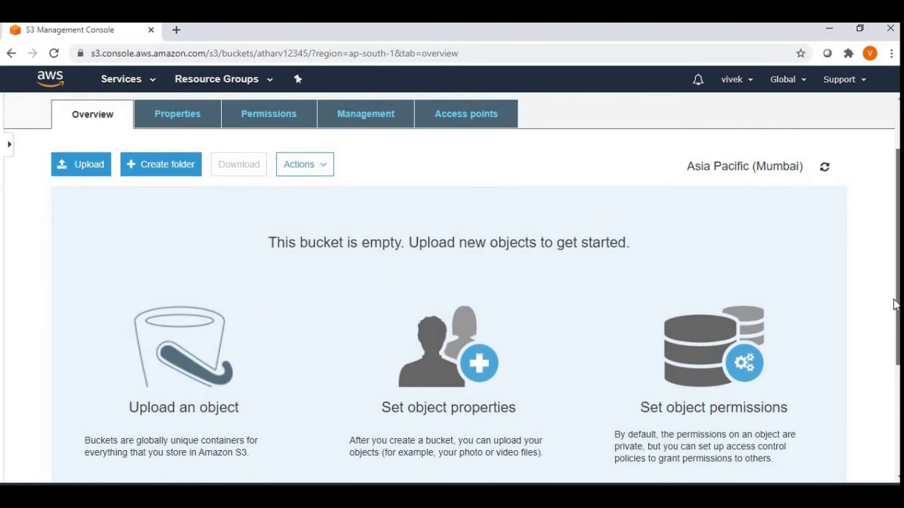
pyautogui.scroll(1, 799, 290)
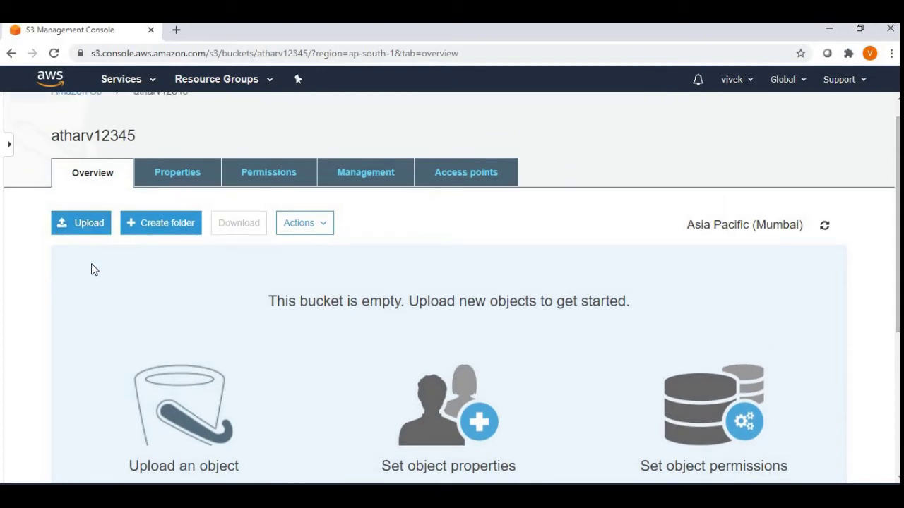
# Step: Start an upload to the bucket and add the Learning Hub Logo image from the Desktop folder
pyautogui.click(86, 228)
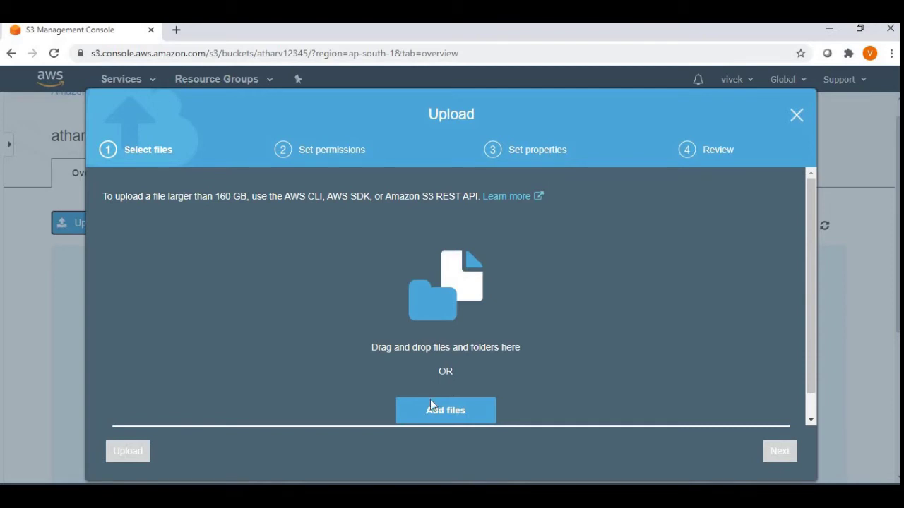
pyautogui.click(447, 411)
pyautogui.click(447, 411)
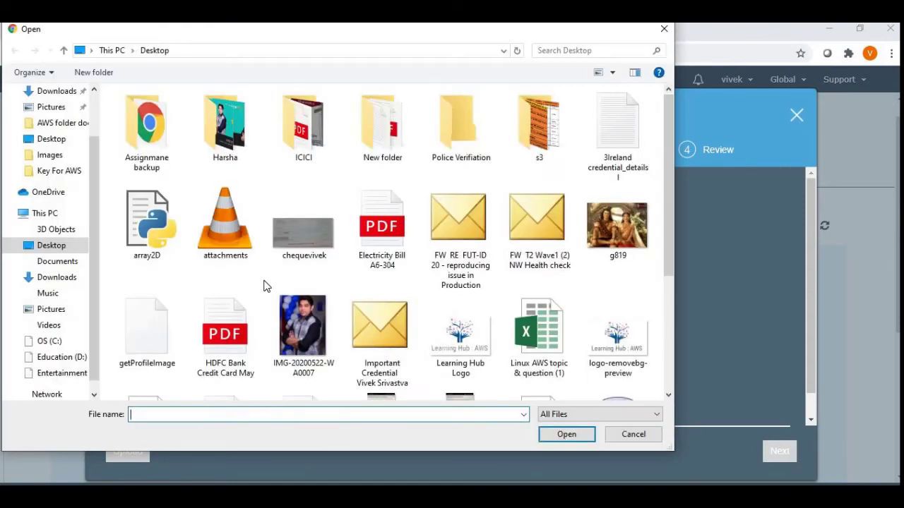
pyautogui.click(616, 346)
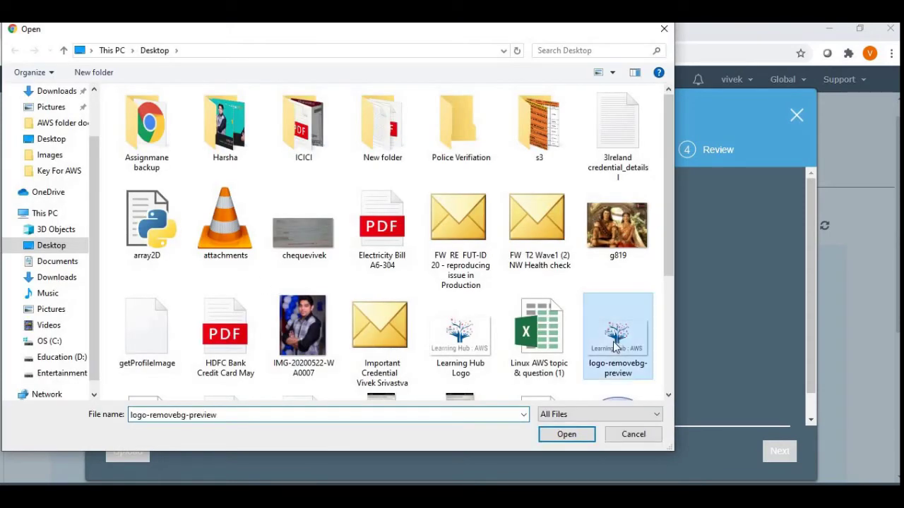
pyautogui.click(669, 397)
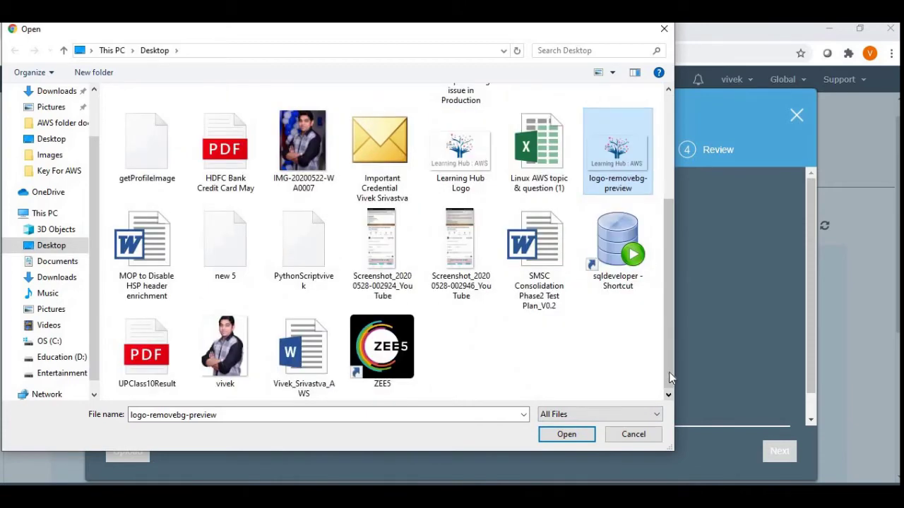
pyautogui.moveTo(670, 374); pyautogui.dragTo(668, 317)
pyautogui.click(460, 254)
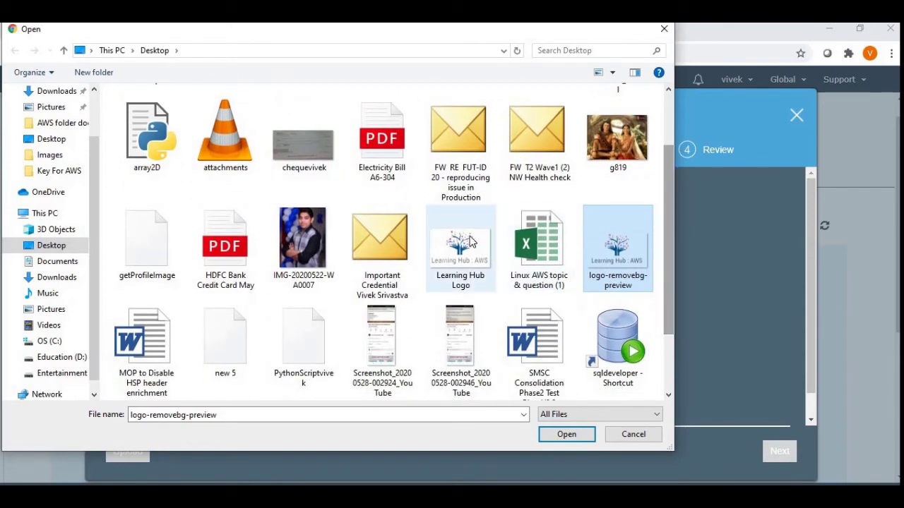
pyautogui.click(554, 431)
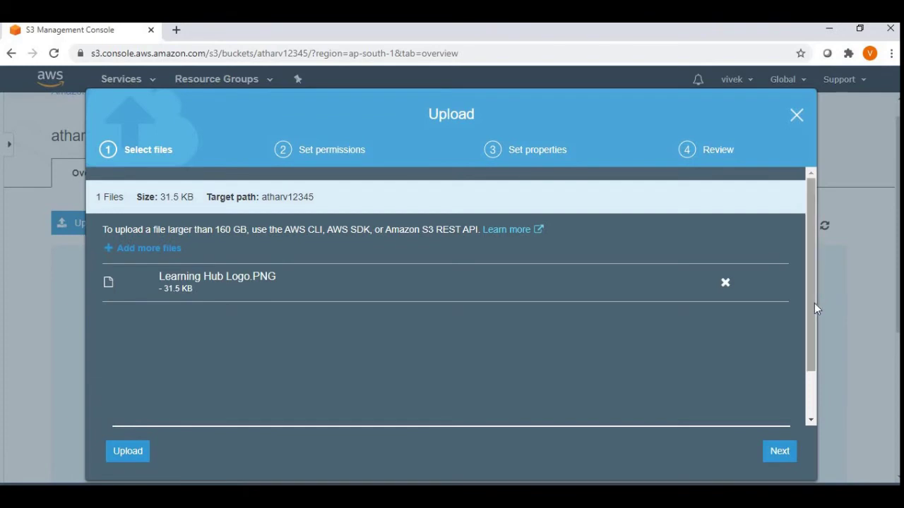
pyautogui.moveTo(814, 309); pyautogui.dragTo(811, 349)
pyautogui.scroll(2, 813, 326)
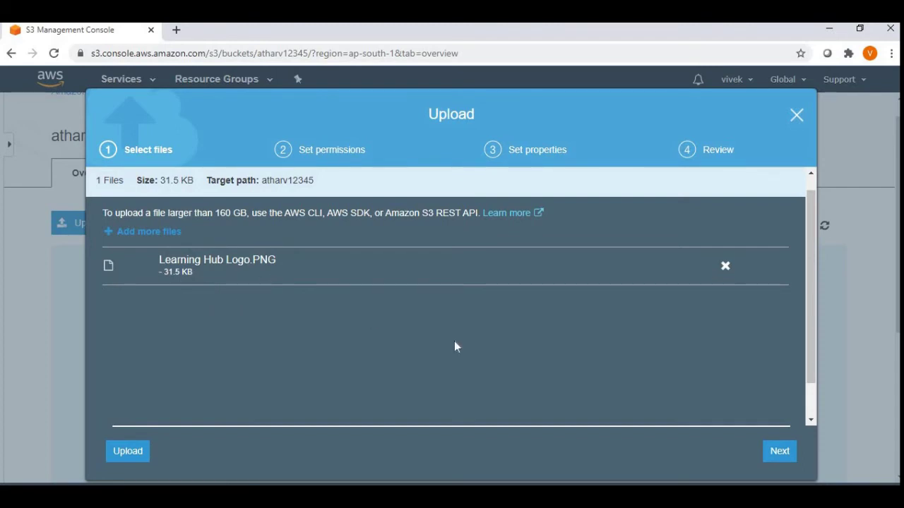
# Step: Keep the owner's read and write permissions without public read access for the upload, and continue to the properties
pyautogui.click(137, 459)
pyautogui.click(778, 455)
pyautogui.moveTo(813, 377); pyautogui.dragTo(815, 408)
pyautogui.click(779, 452)
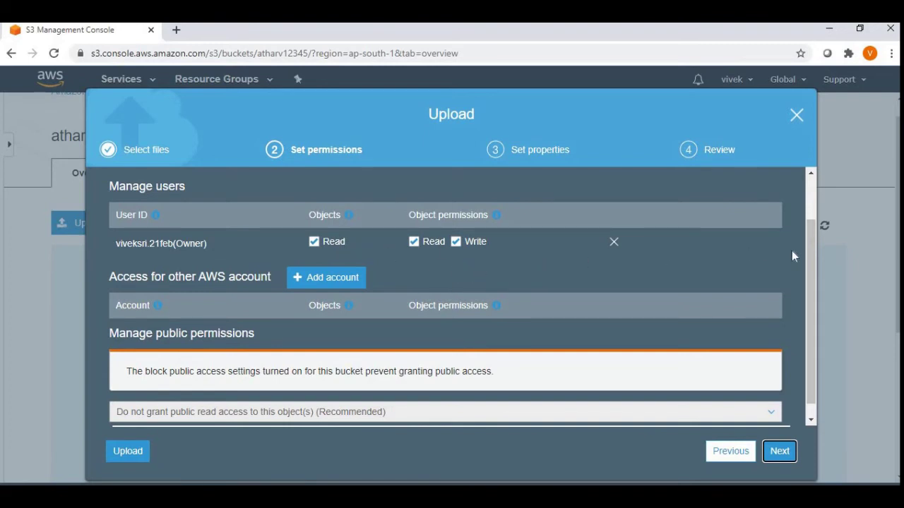
pyautogui.scroll(-1, 809, 283)
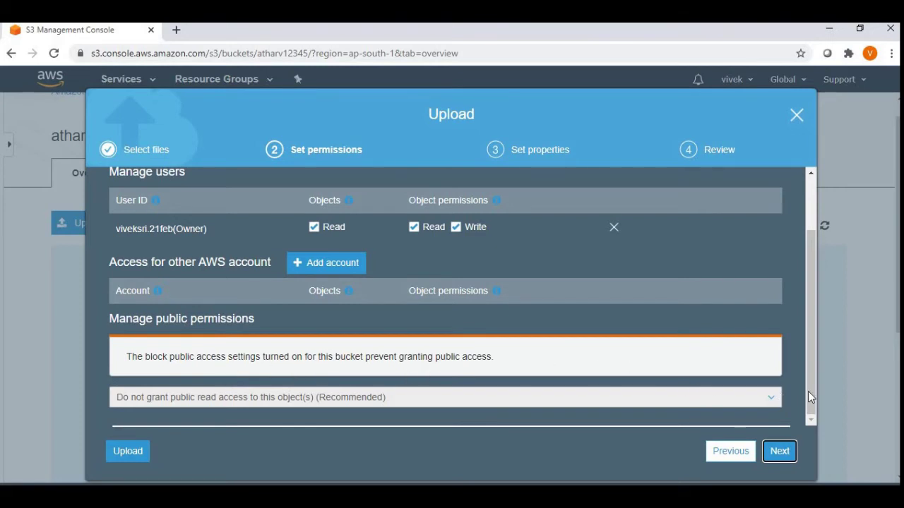
pyautogui.click(773, 452)
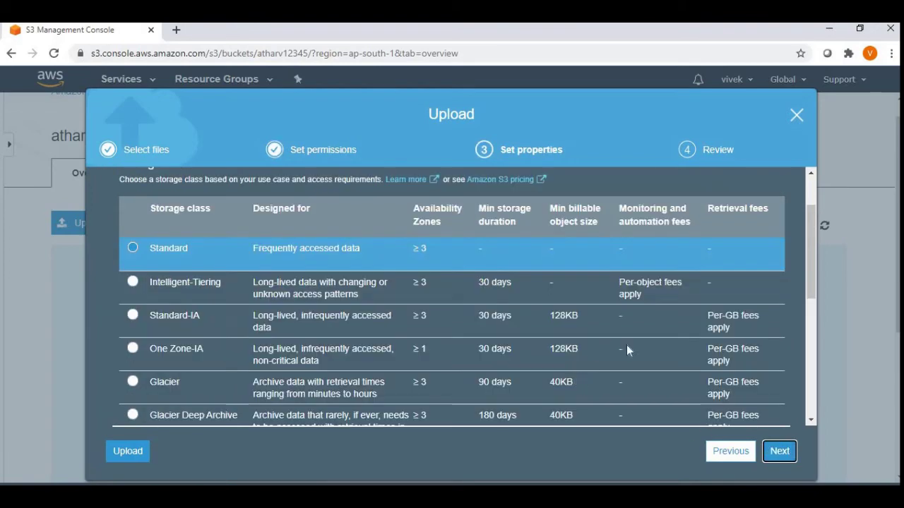
# Step: Review the storage classes, keep Standard for the image, and upload it to the bucket
pyautogui.moveTo(811, 246)
pyautogui.mouseDown()
pyautogui.moveTo(810, 217)
pyautogui.moveTo(811, 254)
pyautogui.mouseUp()
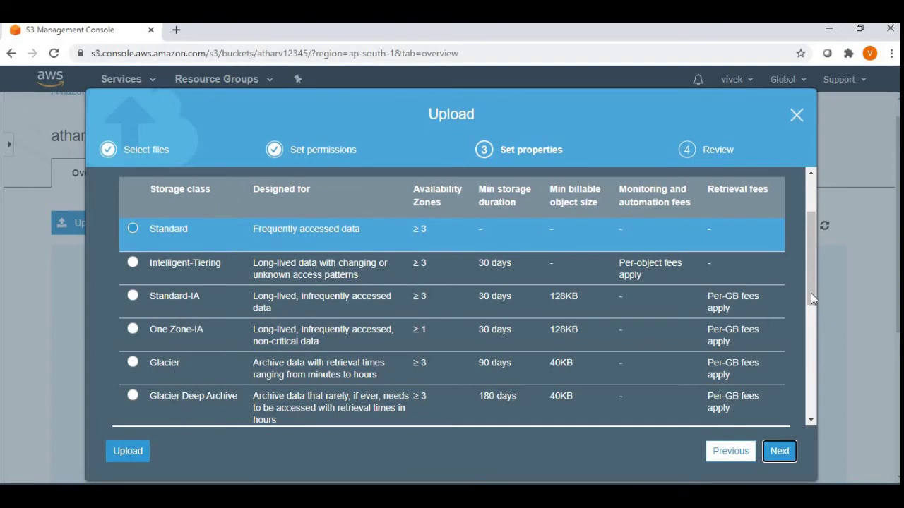
pyautogui.moveTo(811, 293)
pyautogui.mouseDown()
pyautogui.moveTo(812, 353)
pyautogui.moveTo(808, 294)
pyautogui.moveTo(809, 311)
pyautogui.mouseUp()
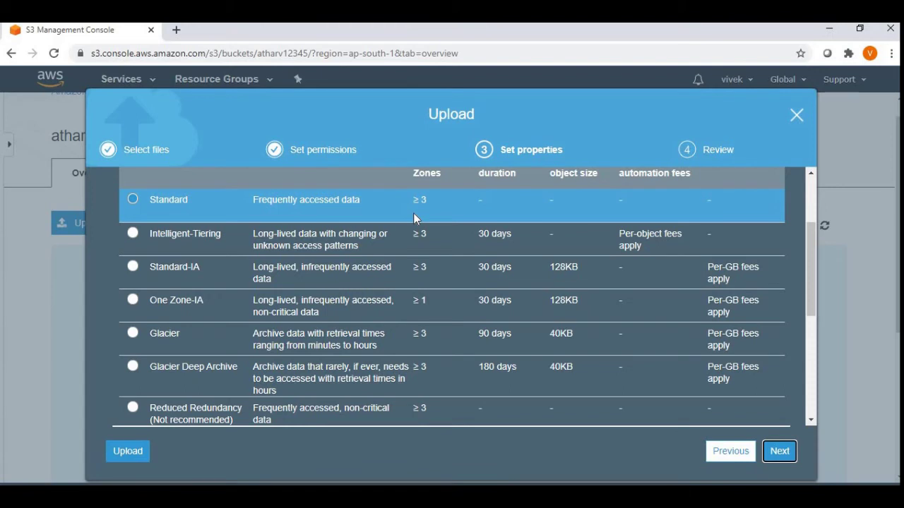
pyautogui.click(779, 452)
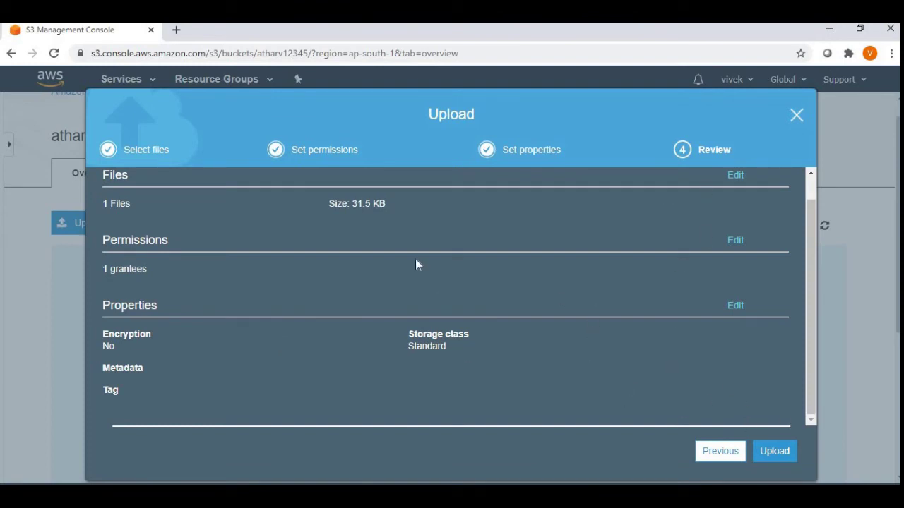
pyautogui.click(774, 455)
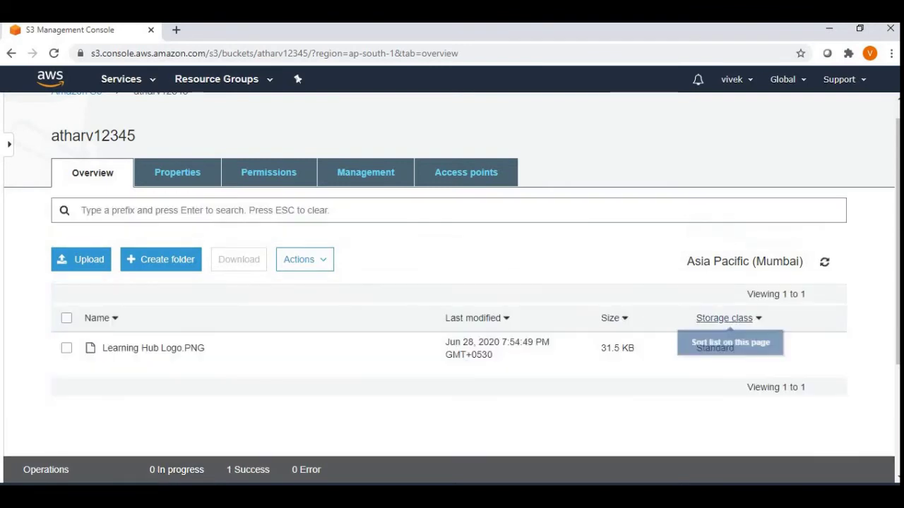
# Step: Return to the bucket list, reopen the atharv12345 bucket and open the details of Learning Hub Logo.PNG
pyautogui.scroll(-1, 452, 282)
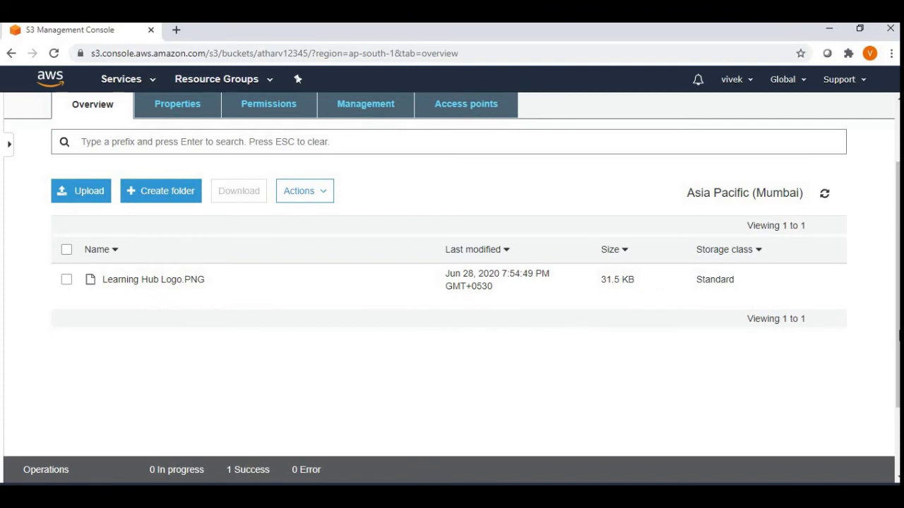
pyautogui.scroll(3, 899, 332)
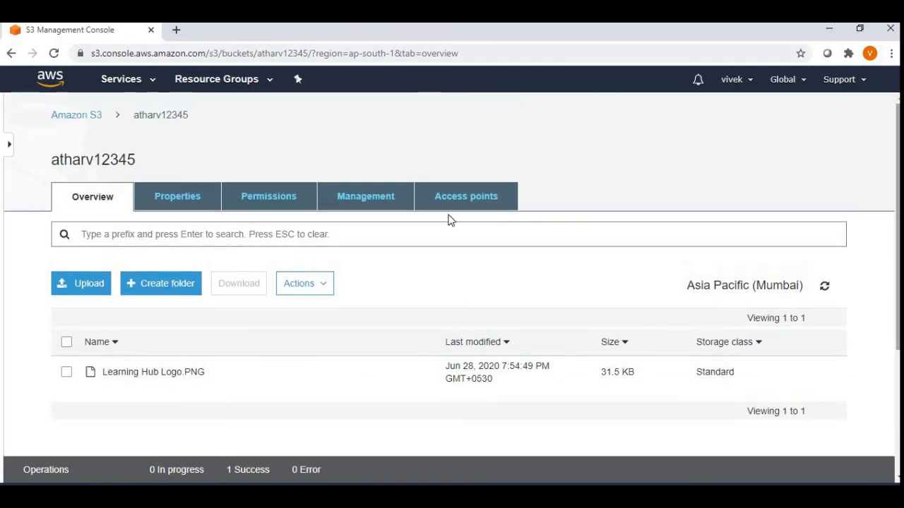
pyautogui.click(79, 118)
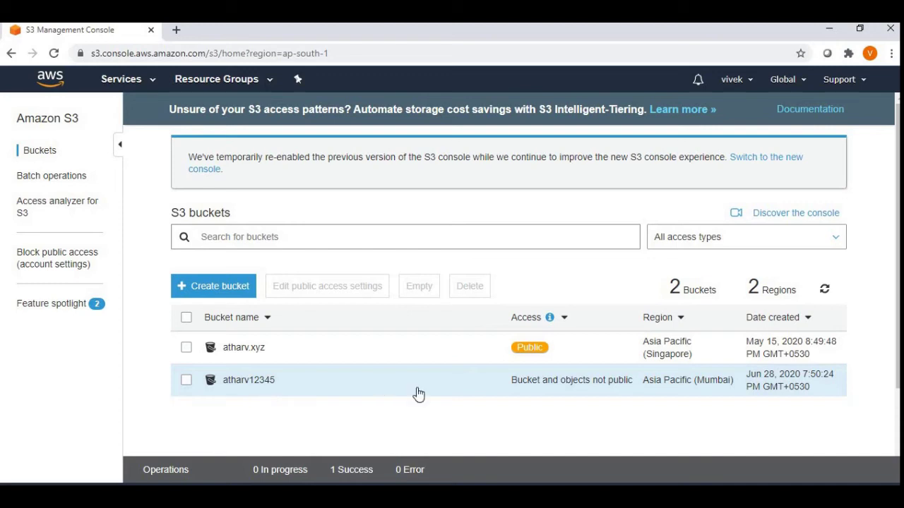
pyautogui.click(249, 382)
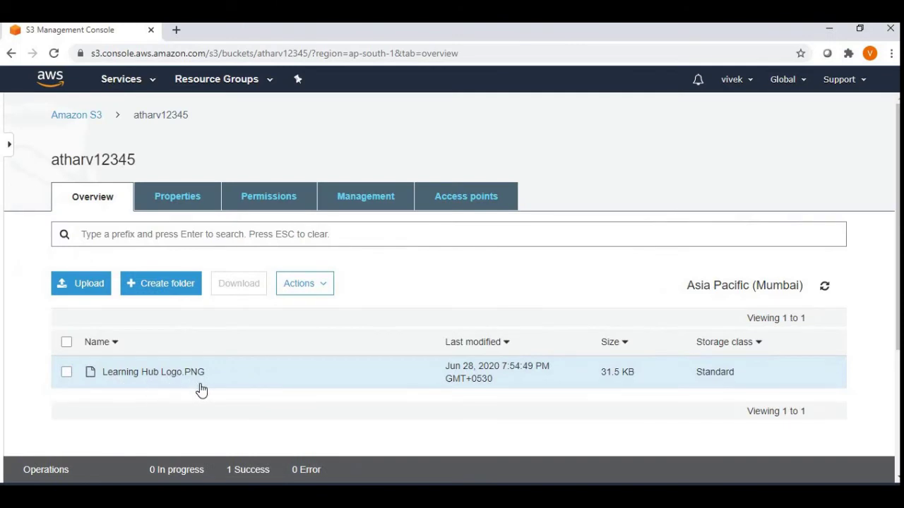
pyautogui.click(67, 375)
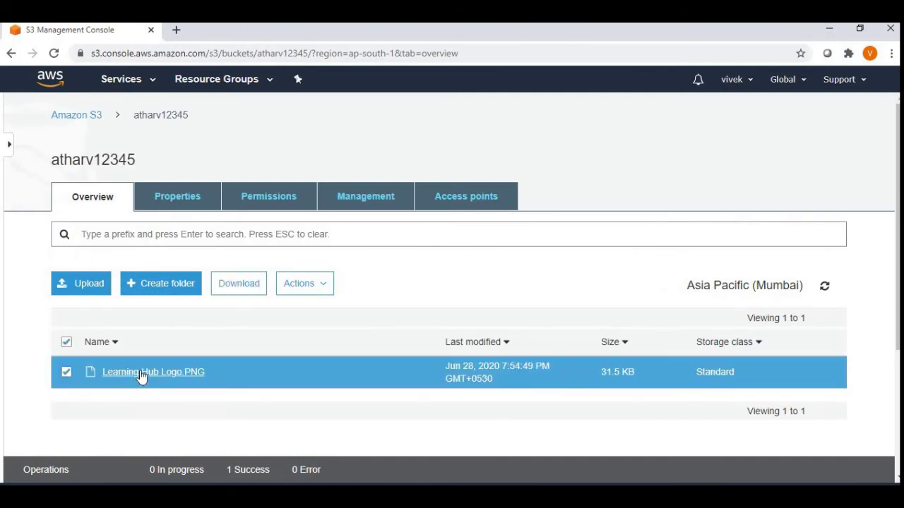
pyautogui.click(142, 374)
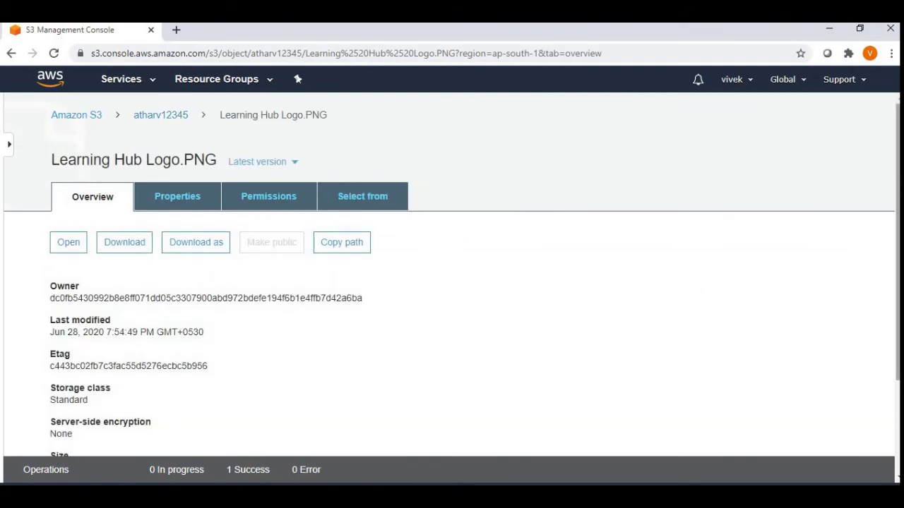
# Step: Examine the image's details, including owner, last modified date, Etag, storage class, encryption, size, key and object URL
pyautogui.scroll(-3, 898, 263)
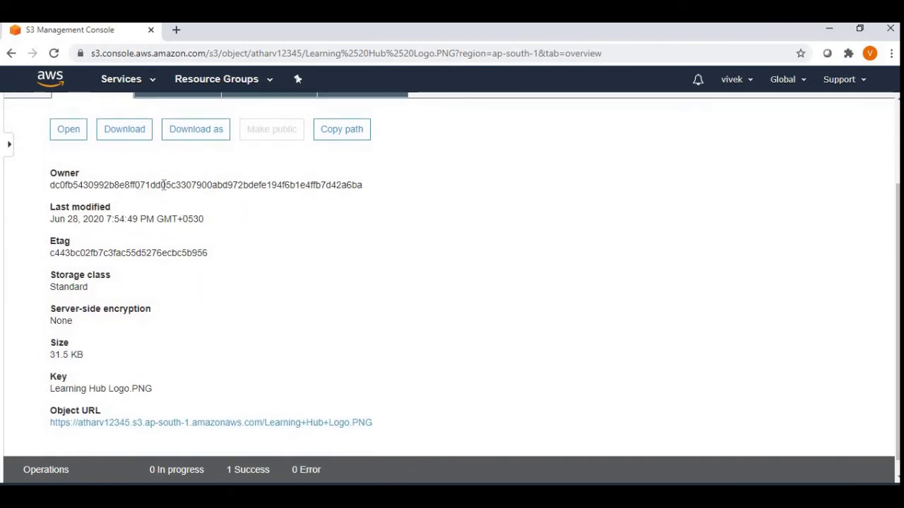
pyautogui.moveTo(176, 185); pyautogui.dragTo(140, 185)
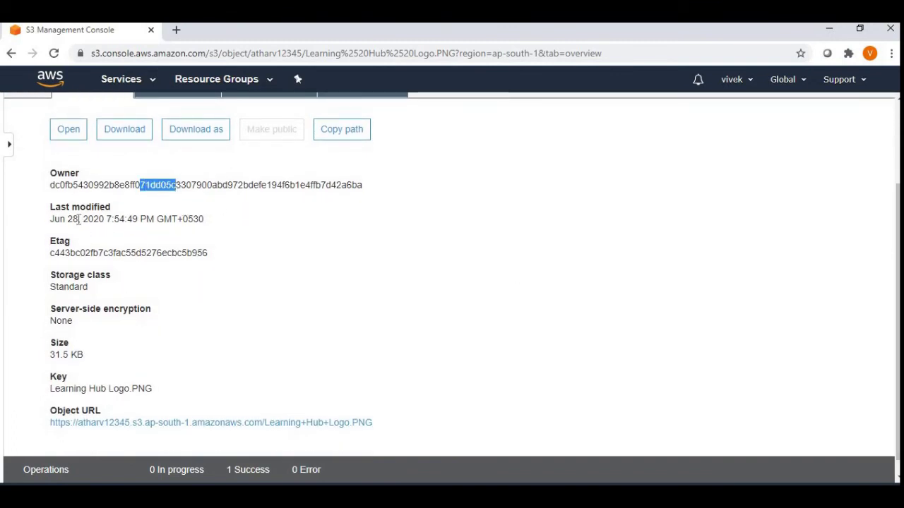
pyautogui.moveTo(78, 219); pyautogui.dragTo(154, 220)
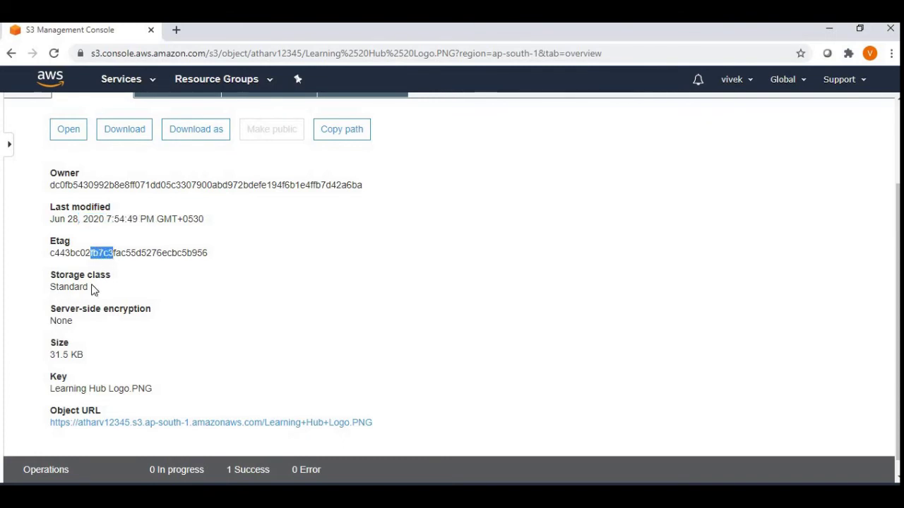
pyautogui.moveTo(89, 289); pyautogui.dragTo(53, 292)
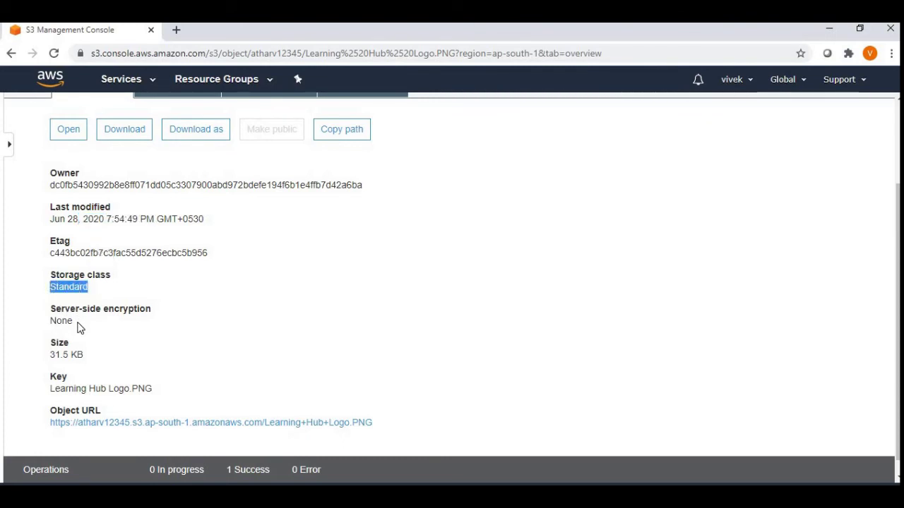
pyautogui.moveTo(77, 323); pyautogui.dragTo(56, 324)
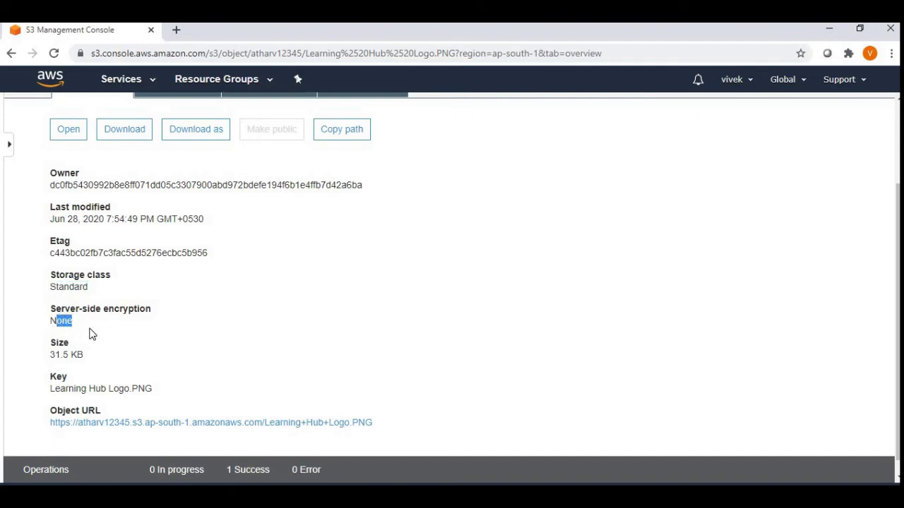
pyautogui.click(88, 361)
pyautogui.moveTo(81, 357); pyautogui.dragTo(55, 366)
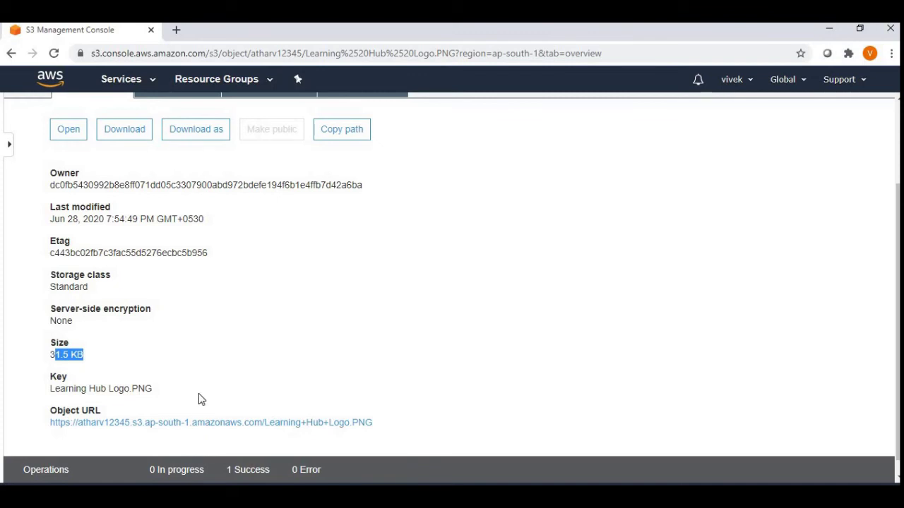
pyautogui.moveTo(144, 388); pyautogui.dragTo(130, 390)
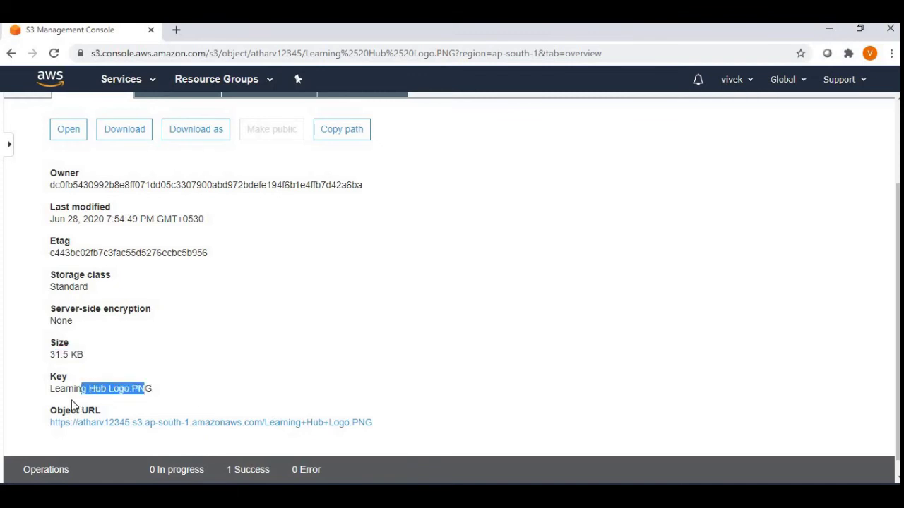
pyautogui.moveTo(72, 406); pyautogui.dragTo(55, 388)
pyautogui.click(176, 401)
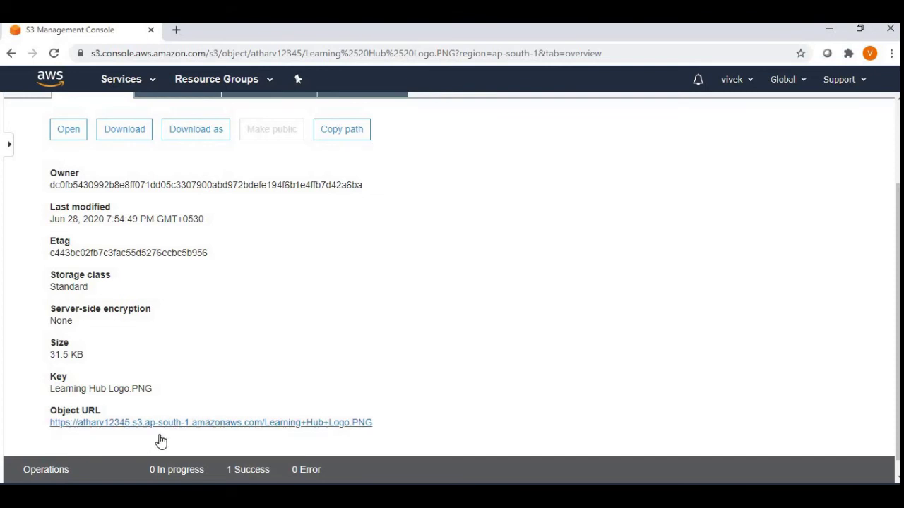
# Step: Open the image's object URL to test public access, and return to the atharv12345 bucket's overview
pyautogui.click(304, 423)
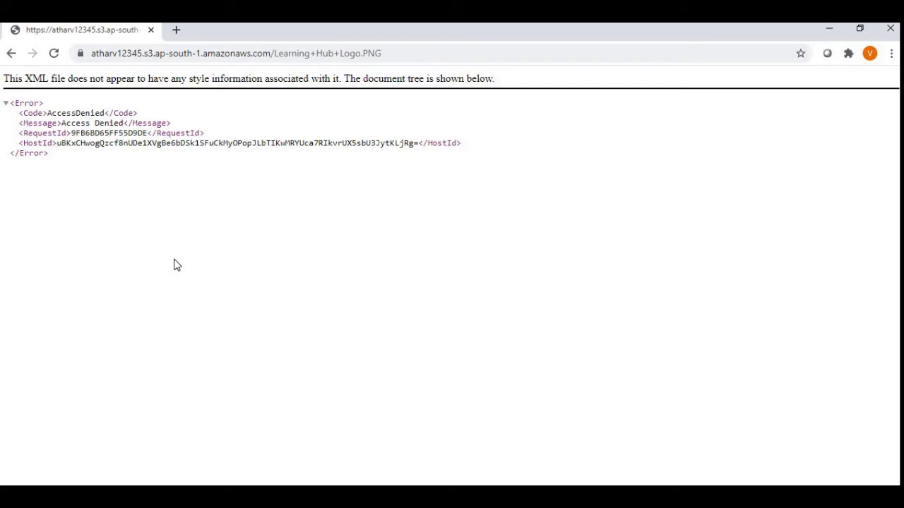
pyautogui.click(12, 56)
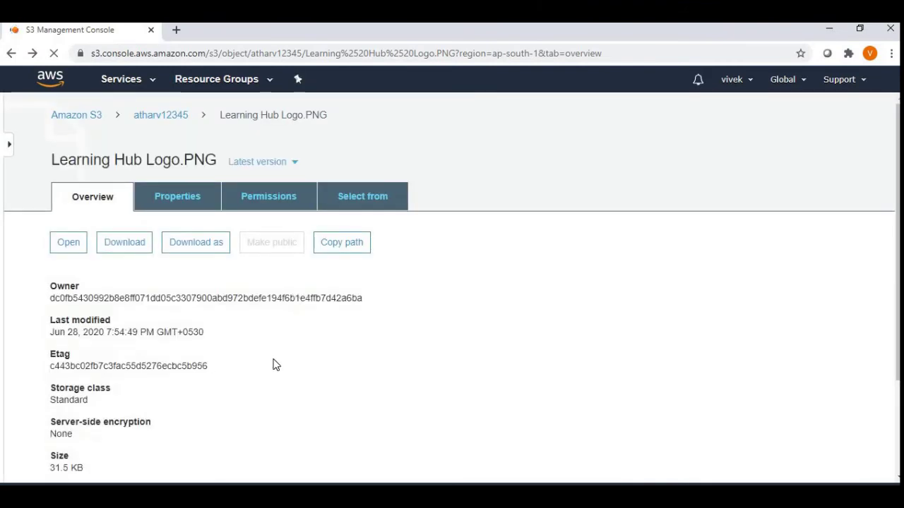
pyautogui.click(165, 117)
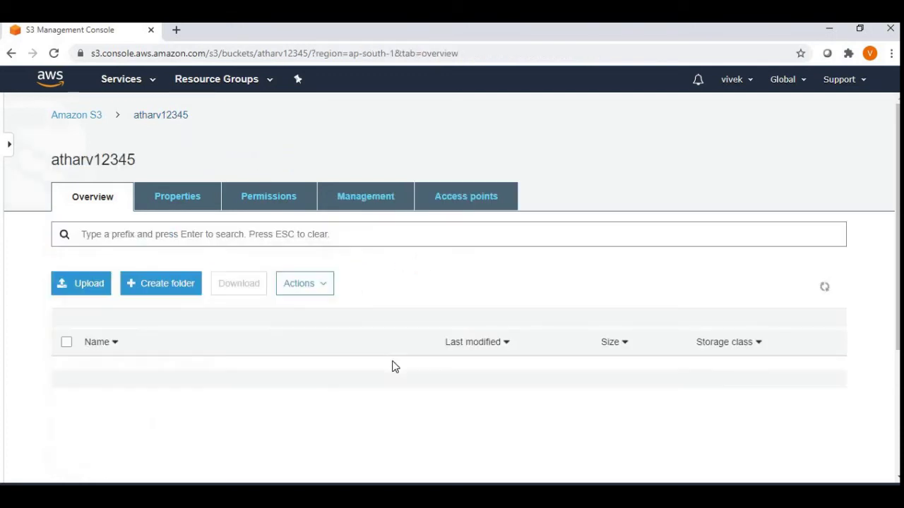
# Step: Look at the bucket's properties and examine the block public access settings in its permissions
pyautogui.click(177, 198)
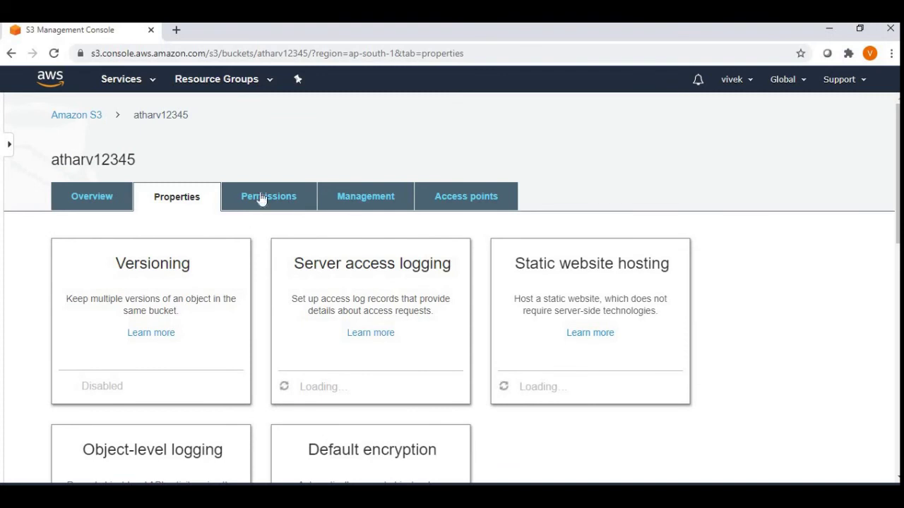
pyautogui.click(260, 198)
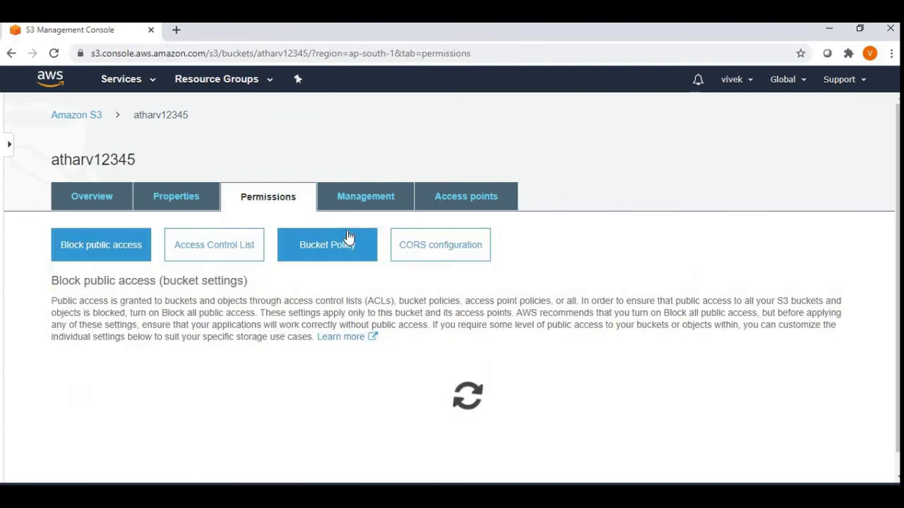
pyautogui.click(349, 252)
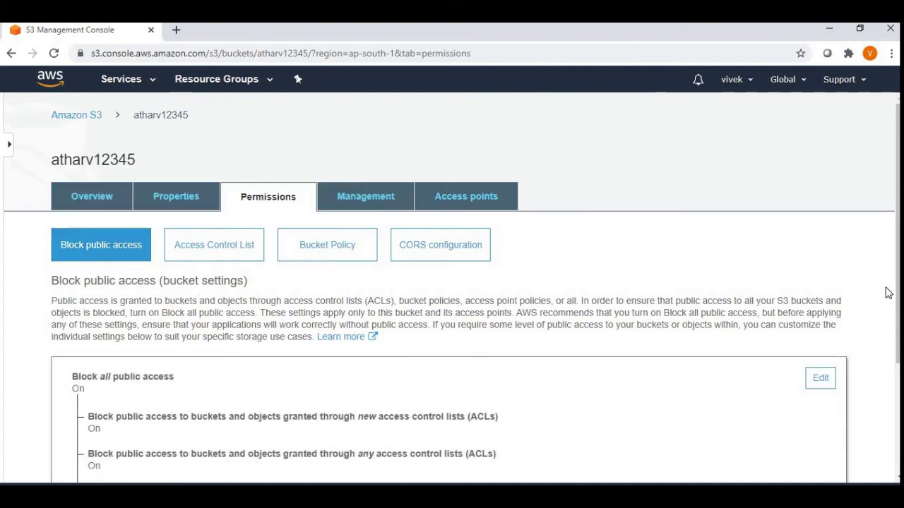
pyautogui.scroll(-2, 854, 385)
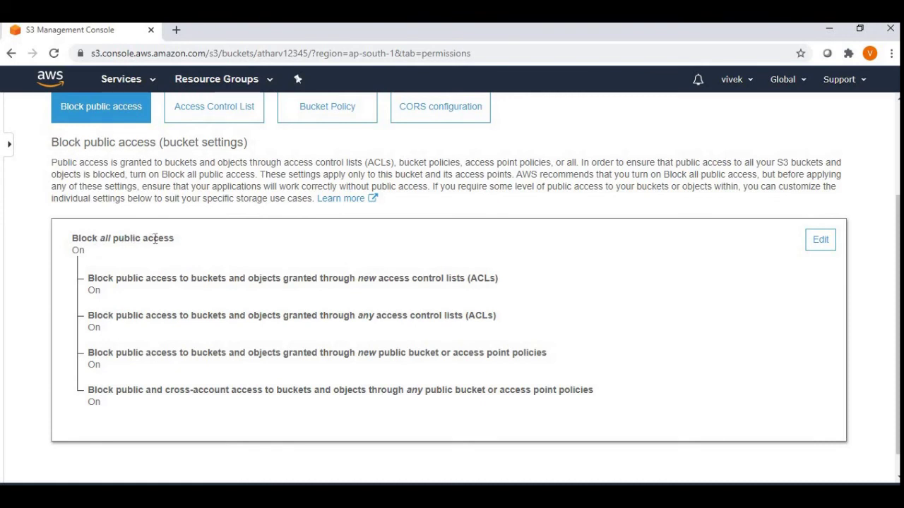
pyautogui.moveTo(153, 238); pyautogui.dragTo(118, 240)
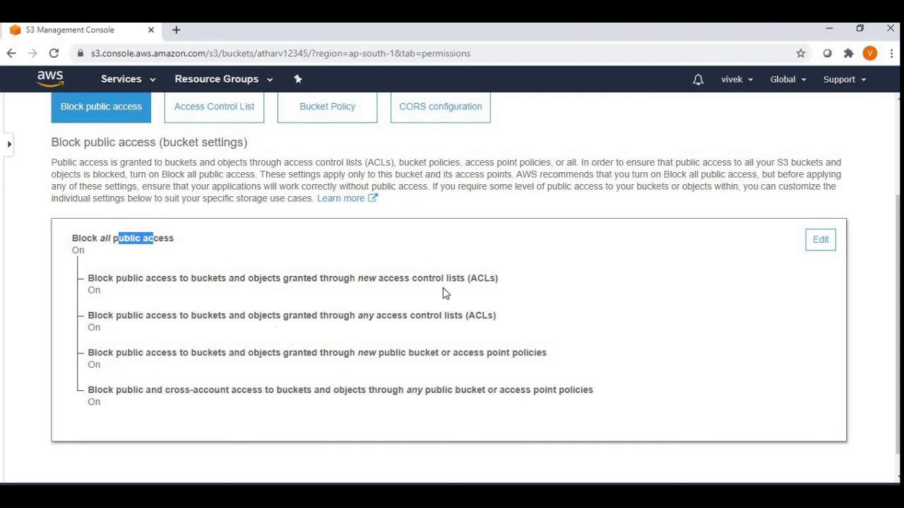
# Step: Turn off Block all public access for the bucket, save the change and approve it with the word "confirm"
pyautogui.click(820, 241)
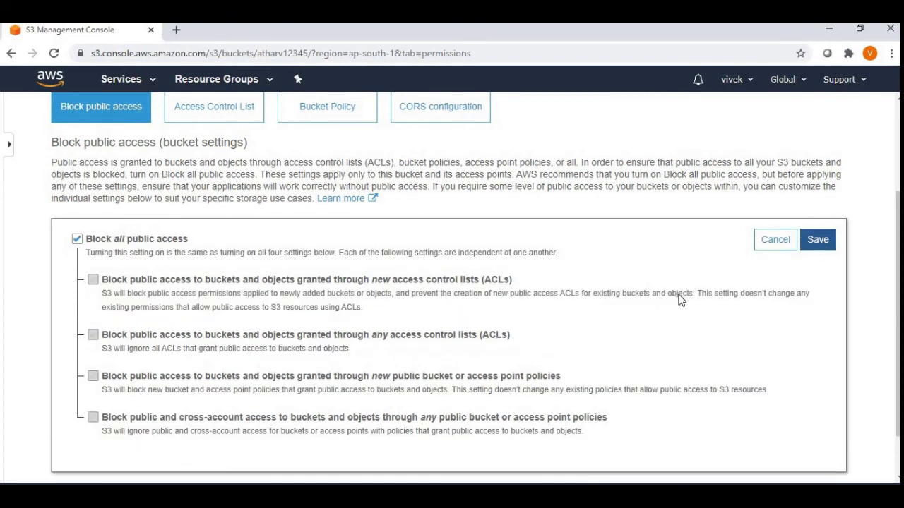
pyautogui.click(77, 240)
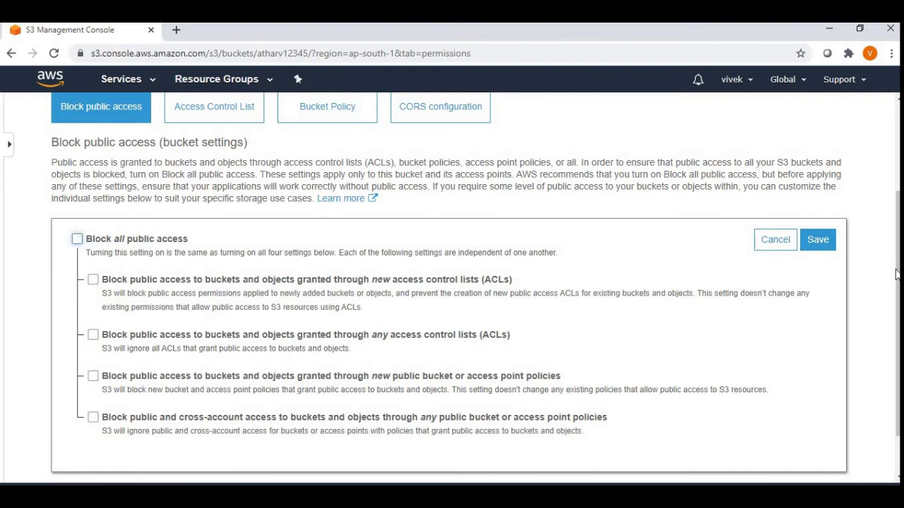
pyautogui.scroll(-1, 899, 300)
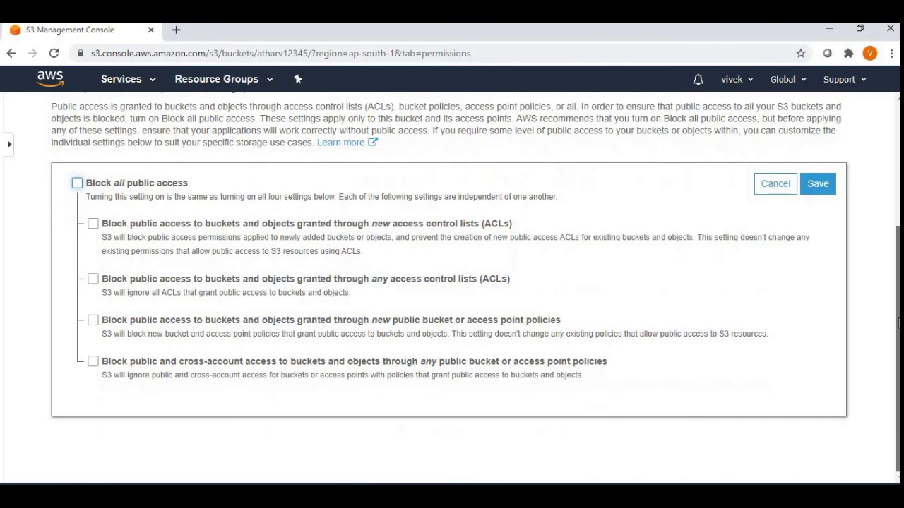
pyautogui.click(818, 190)
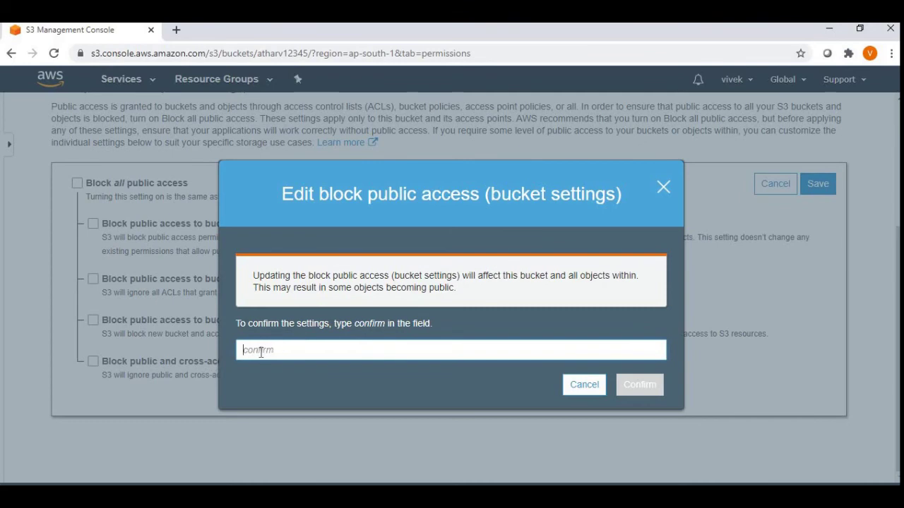
pyautogui.write('confirm')
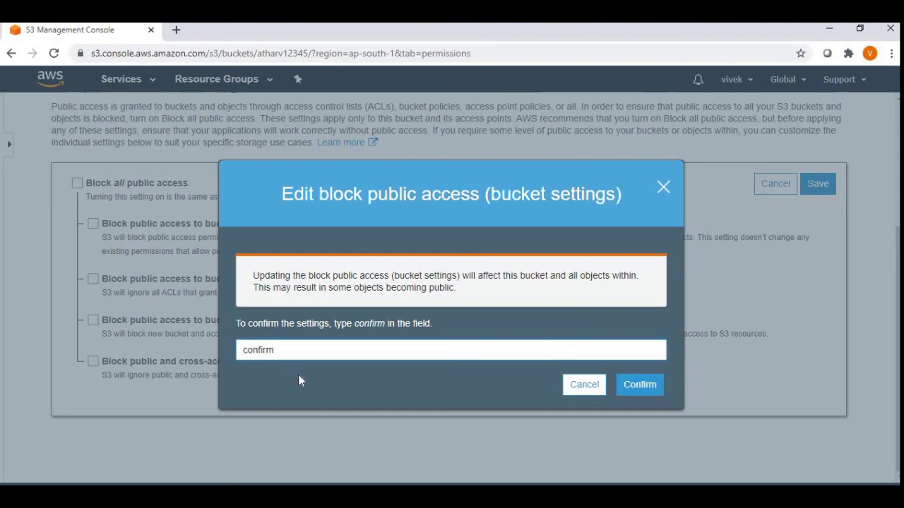
pyautogui.click(640, 384)
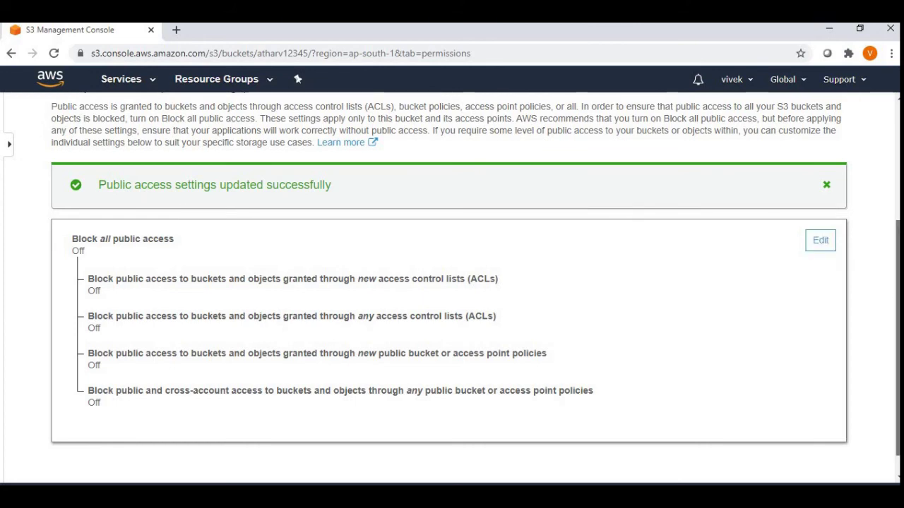
# Step: Return to the S3 bucket list and open the details of Learning Hub Logo.PNG in the atharv12345 bucket
pyautogui.scroll(3, 897, 283)
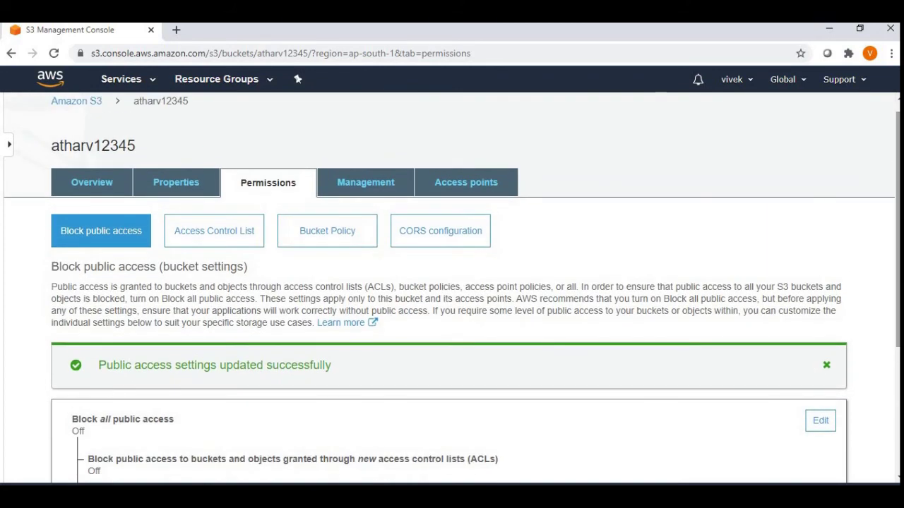
pyautogui.scroll(1, 896, 282)
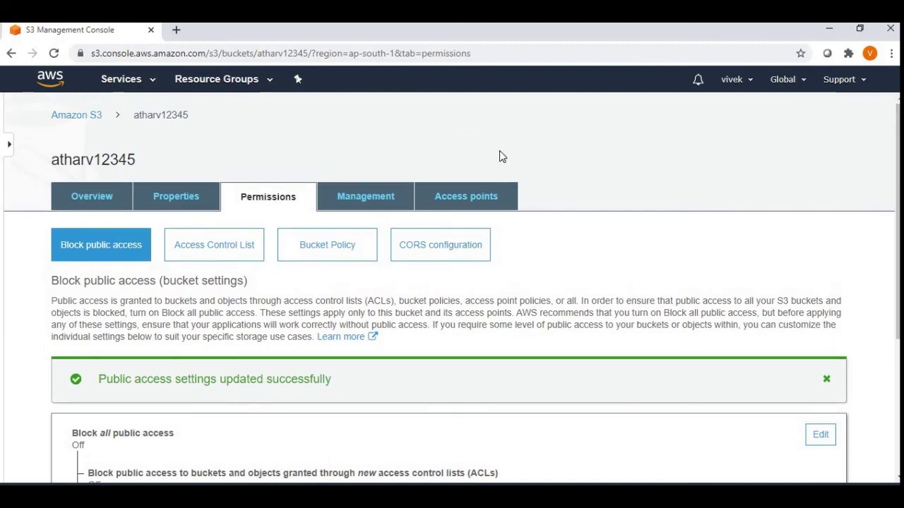
pyautogui.click(70, 114)
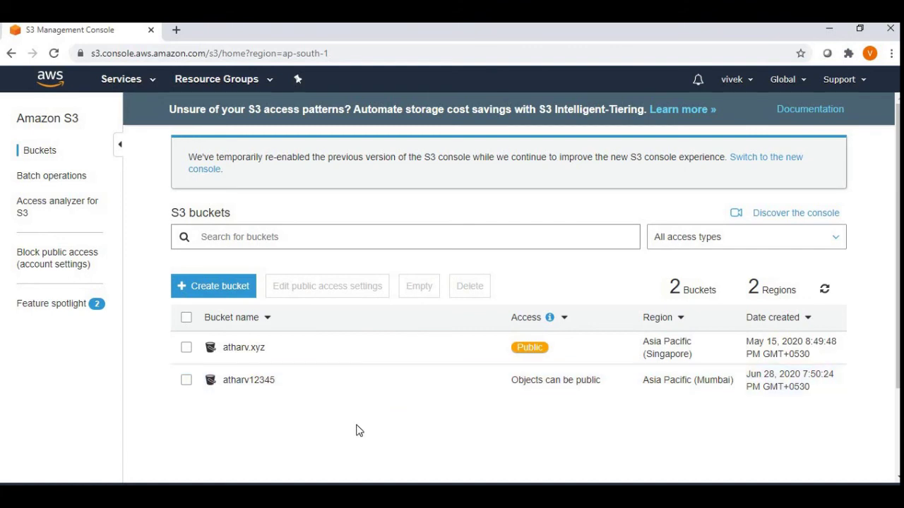
pyautogui.click(233, 383)
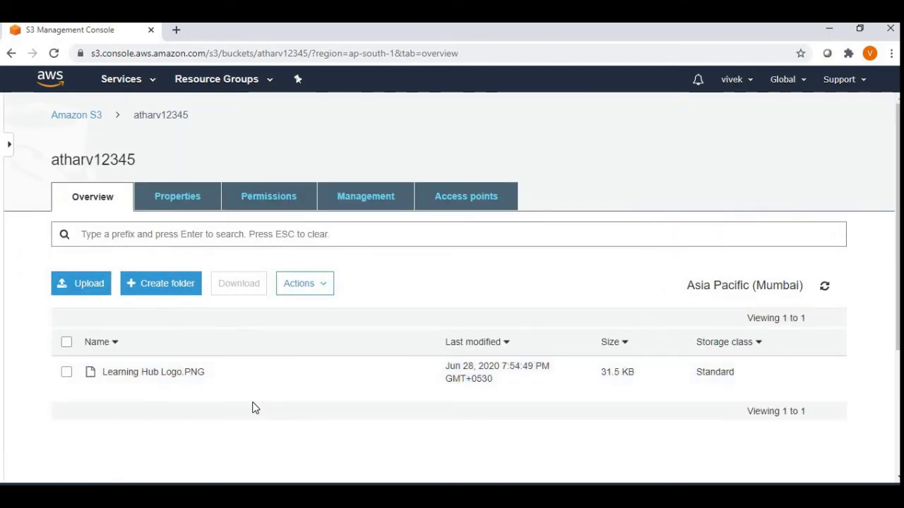
pyautogui.click(167, 375)
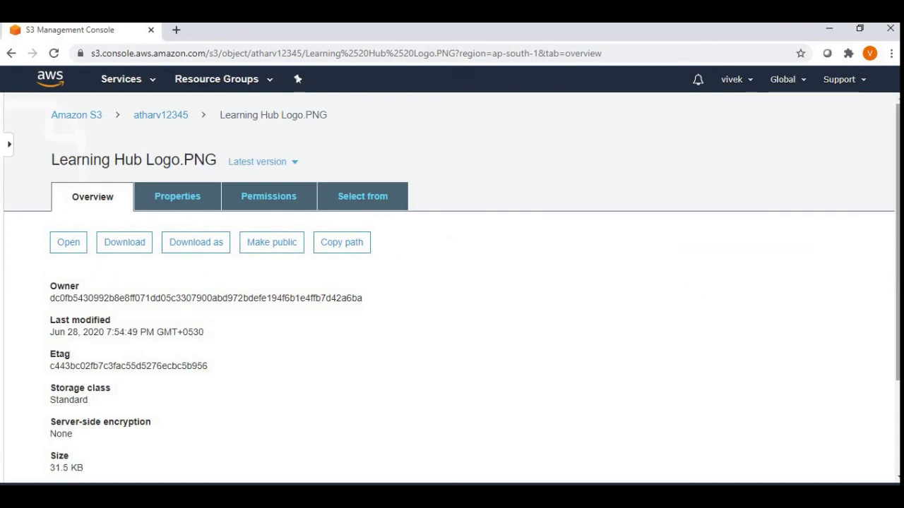
# Step: Test public access to the image through its object URL, and return to the image's details
pyautogui.scroll(-1, 895, 286)
pyautogui.scroll(-5, 891, 353)
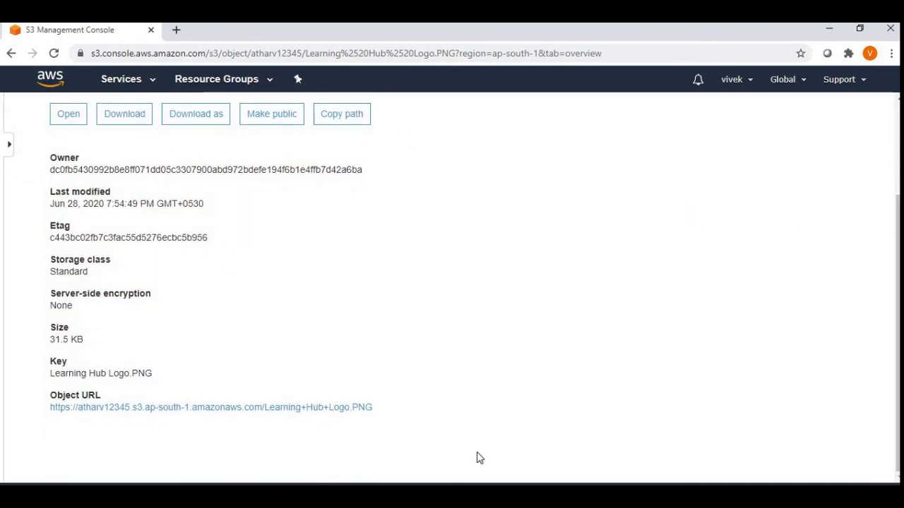
pyautogui.click(317, 409)
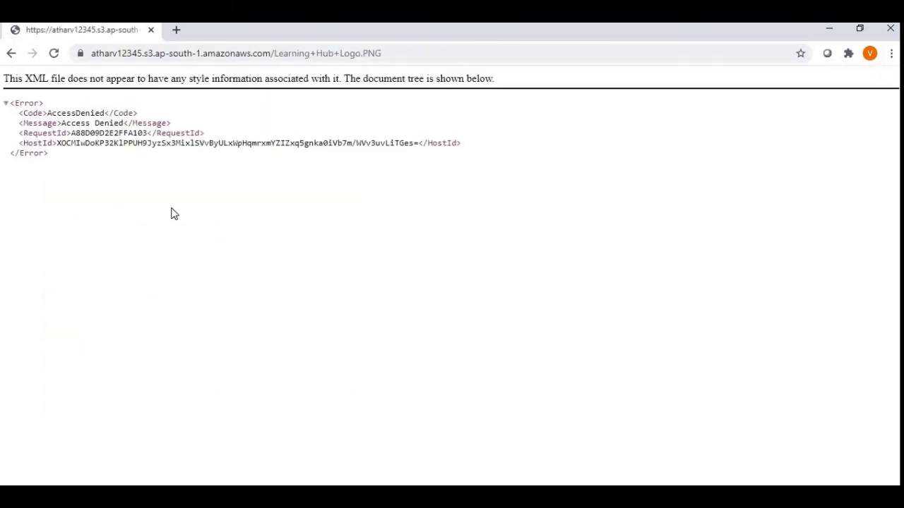
pyautogui.click(11, 55)
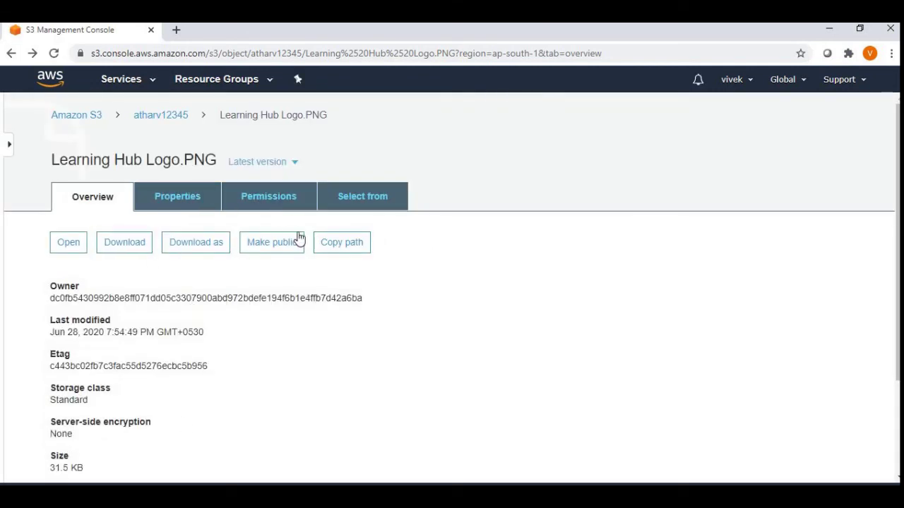
# Step: Grant Everyone Read object, Read object permissions and Write object permissions for Learning Hub Logo.PNG, and save the change
pyautogui.click(296, 242)
pyautogui.click(270, 203)
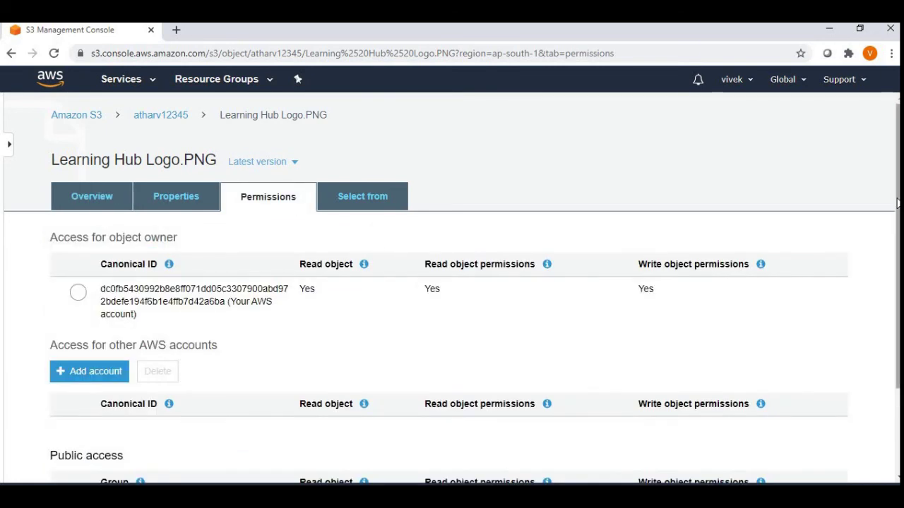
pyautogui.scroll(-1, 451, 282)
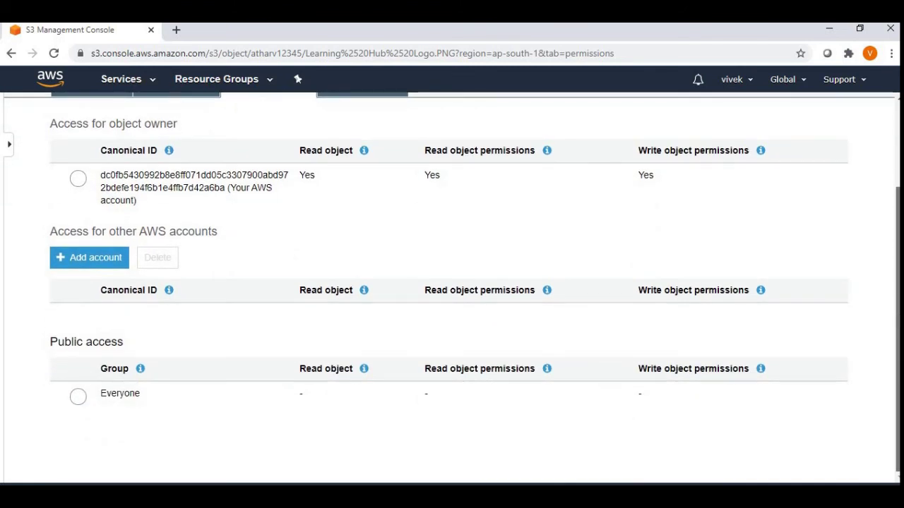
pyautogui.scroll(1, 898, 304)
pyautogui.scroll(-1, 898, 304)
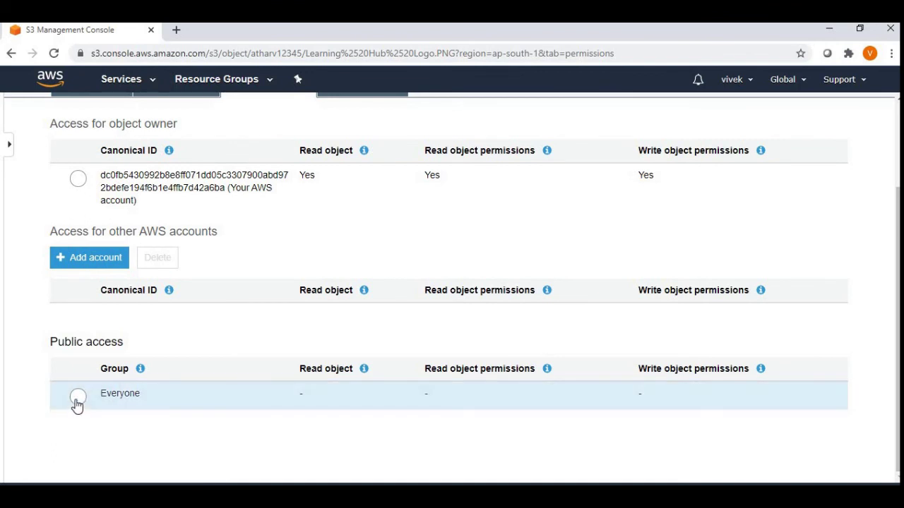
pyautogui.click(106, 408)
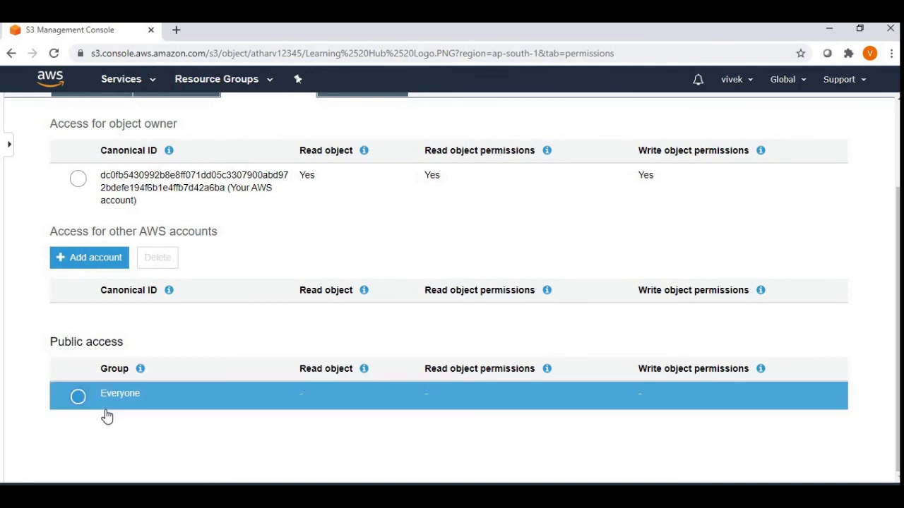
pyautogui.click(576, 275)
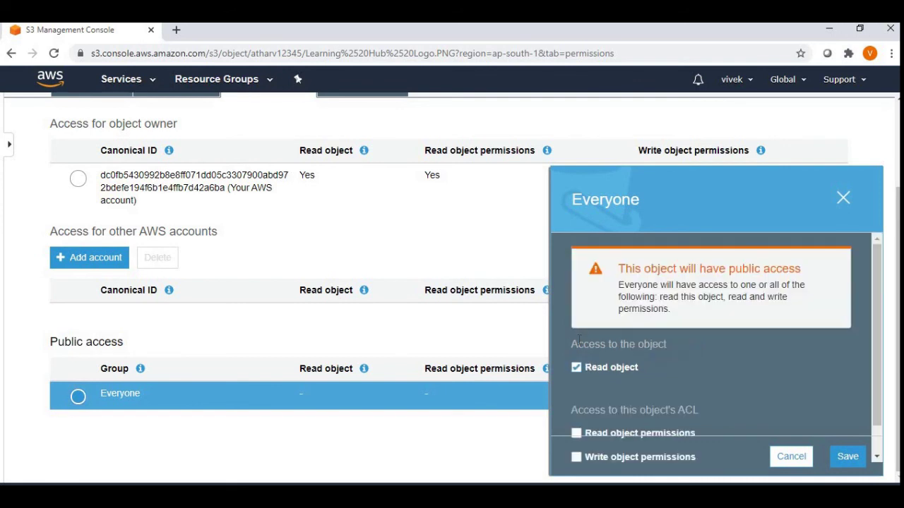
pyautogui.click(576, 433)
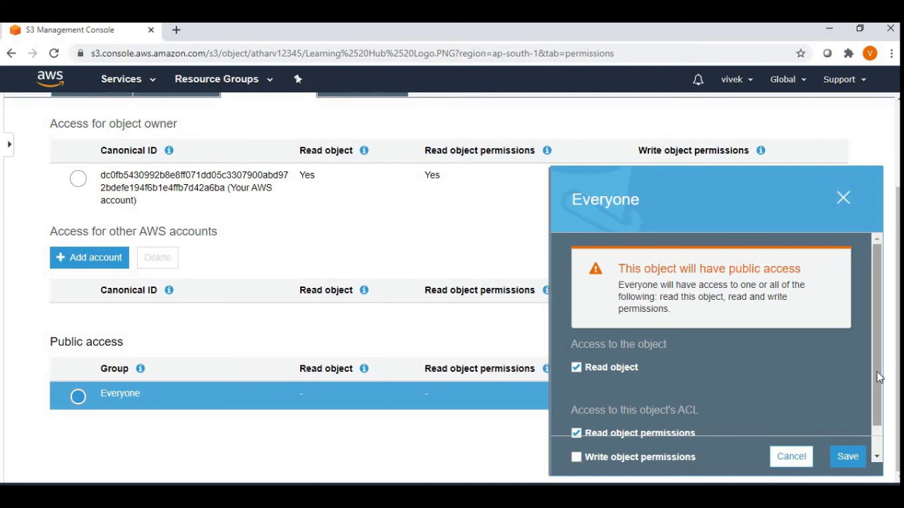
pyautogui.moveTo(882, 374); pyautogui.dragTo(879, 434)
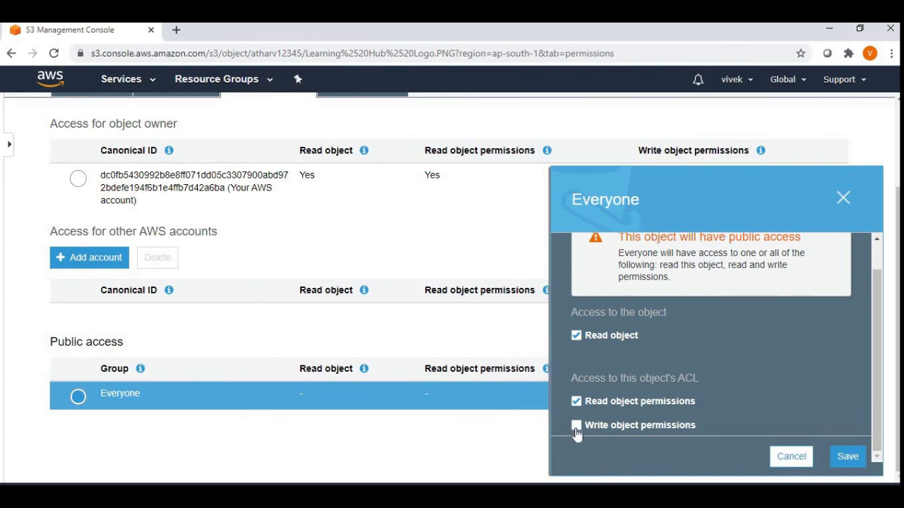
pyautogui.click(576, 426)
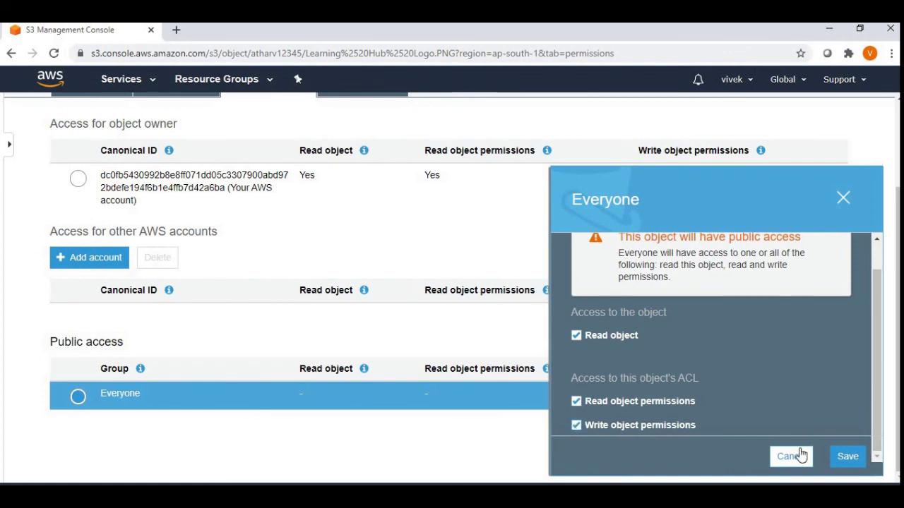
pyautogui.click(845, 457)
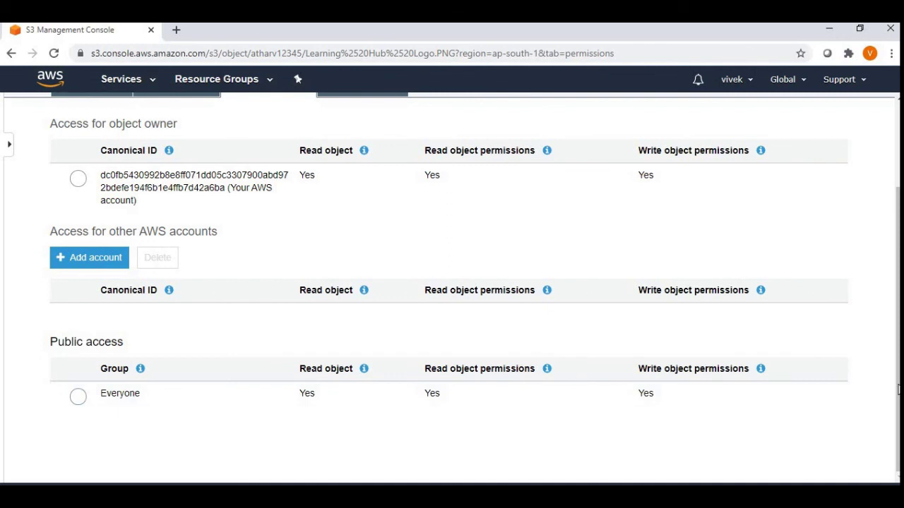
# Step: Retest the image's object URL from its overview with the updated permissions, and go back to the Amazon S3 bucket list
pyautogui.scroll(2, 897, 388)
pyautogui.scroll(1, 452, 287)
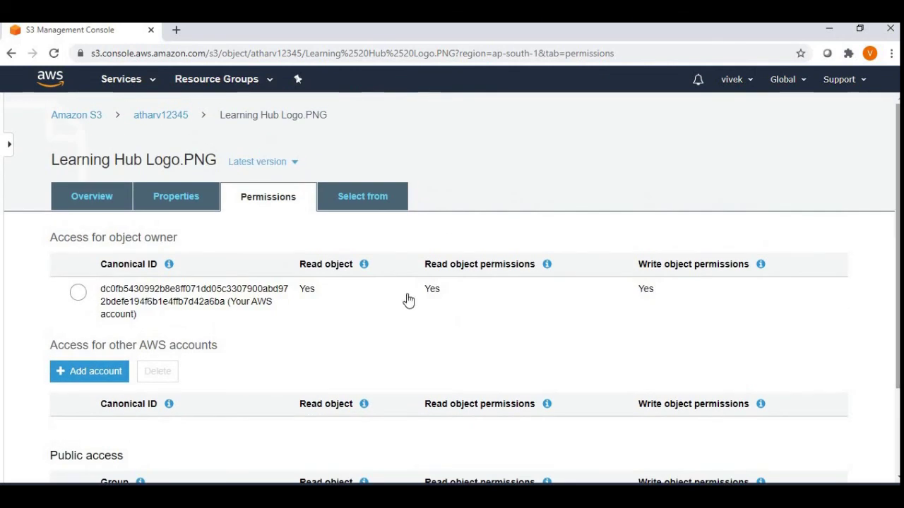
pyautogui.click(111, 200)
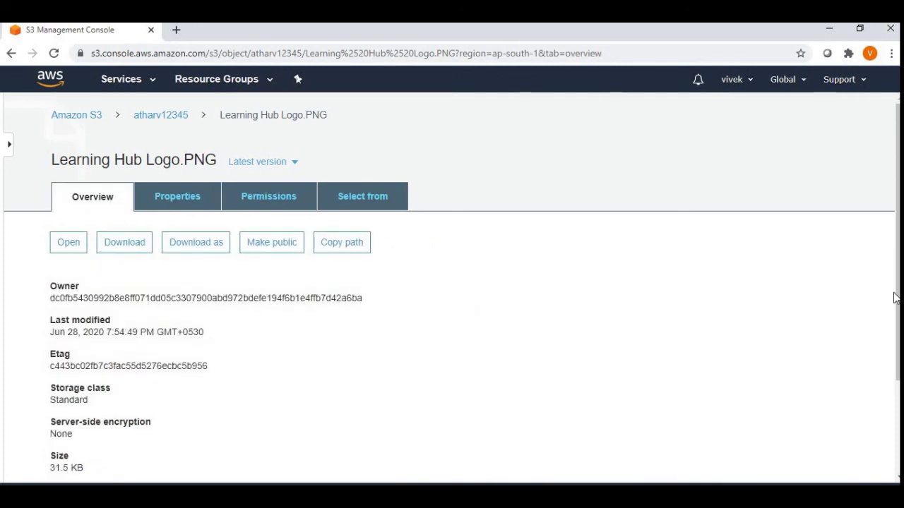
pyautogui.scroll(-2, 899, 346)
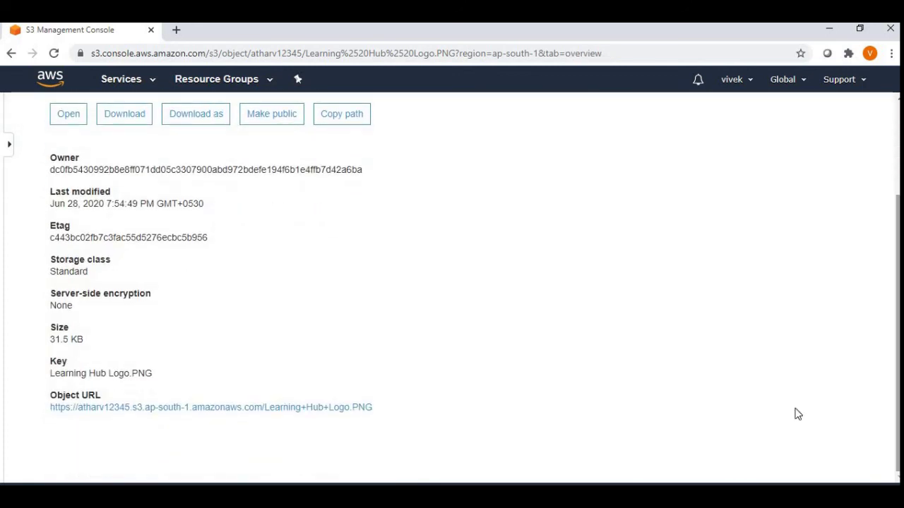
pyautogui.click(294, 410)
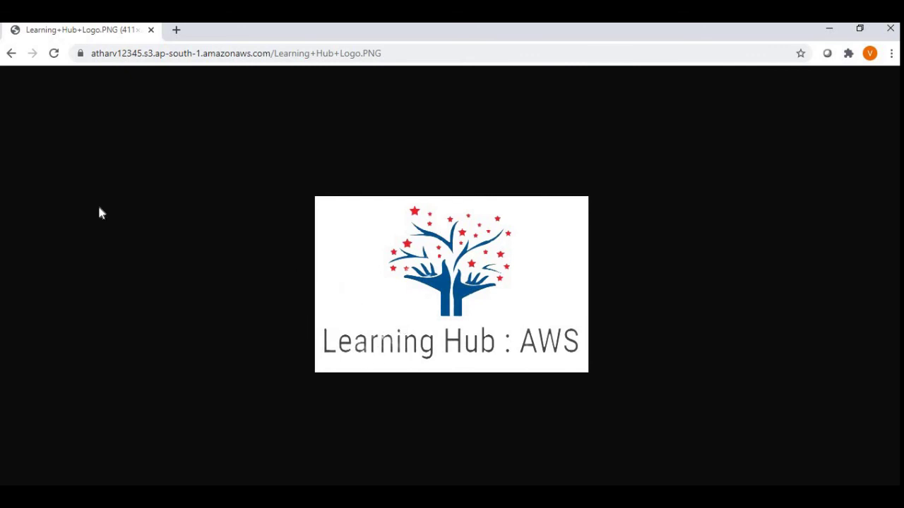
pyautogui.click(11, 55)
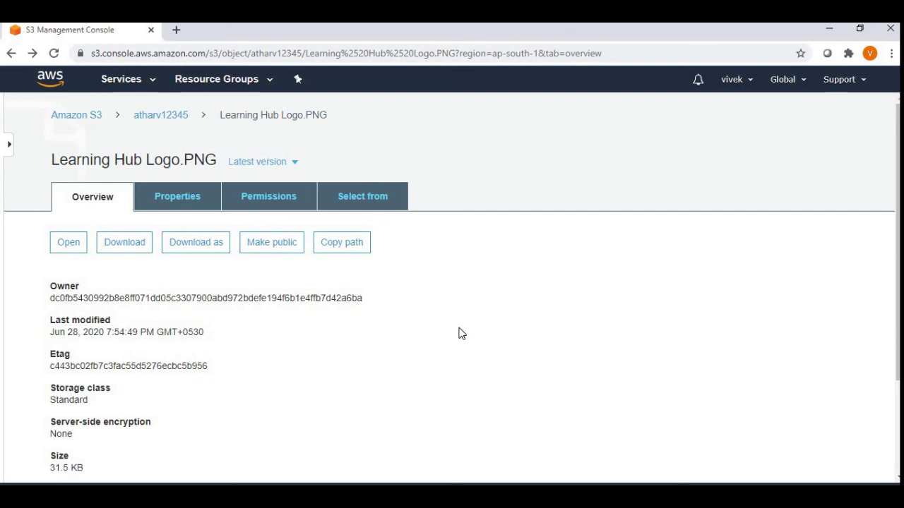
pyautogui.click(88, 120)
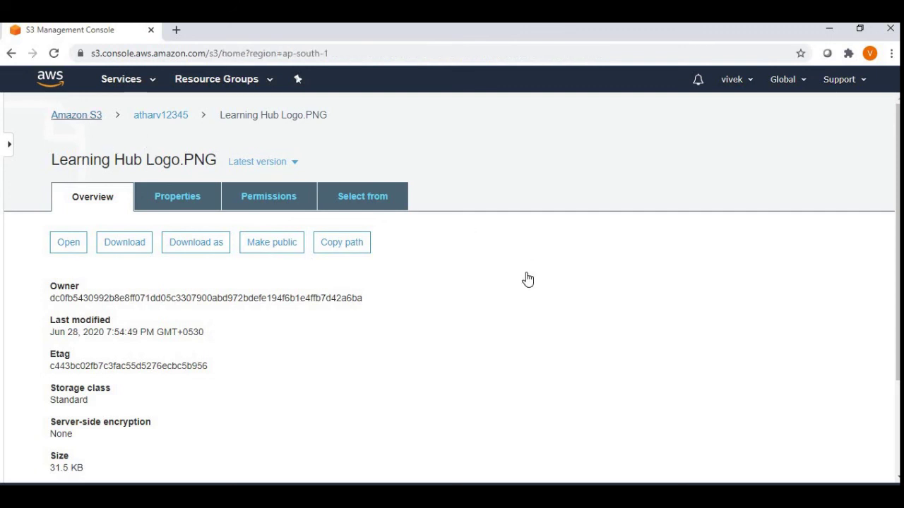